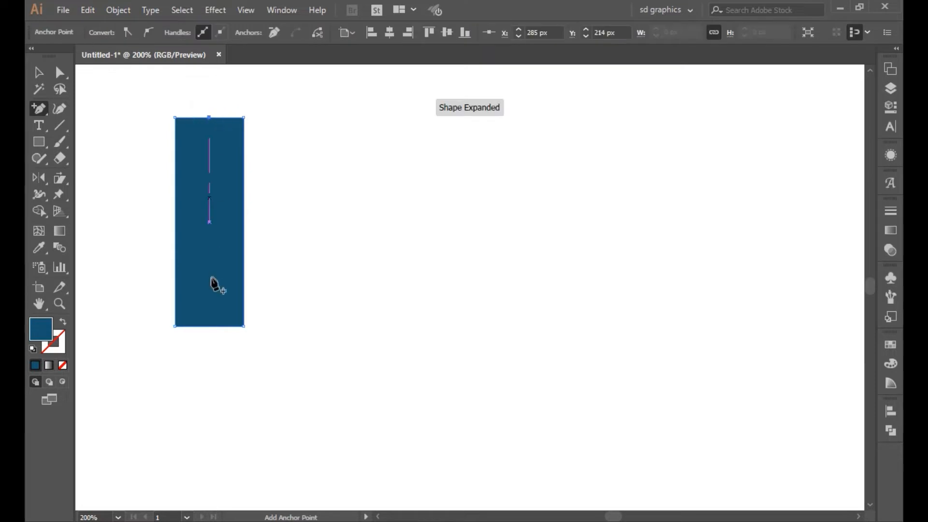
# Step: Add an anchor point midway along the rectangle's bottom edge, and draw horizontal guide lines across its upper and lower parts
pyautogui.click(209, 327)
pyautogui.click(38, 72)
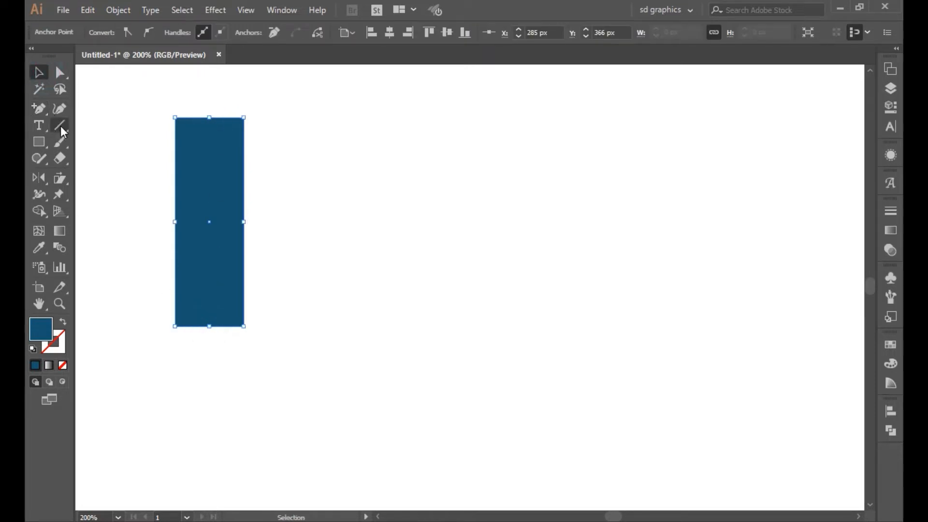
pyautogui.click(59, 125)
pyautogui.moveTo(156, 156); pyautogui.dragTo(280, 156)
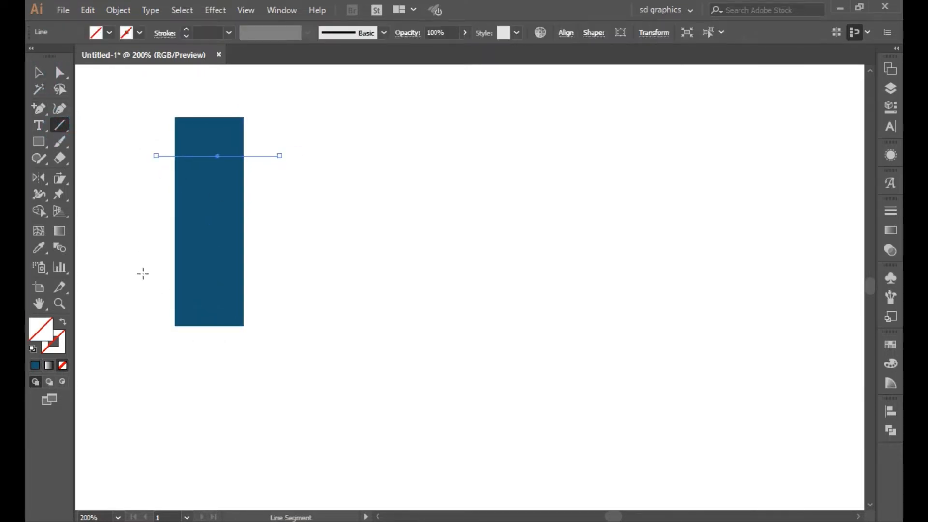
pyautogui.moveTo(155, 284); pyautogui.dragTo(288, 292)
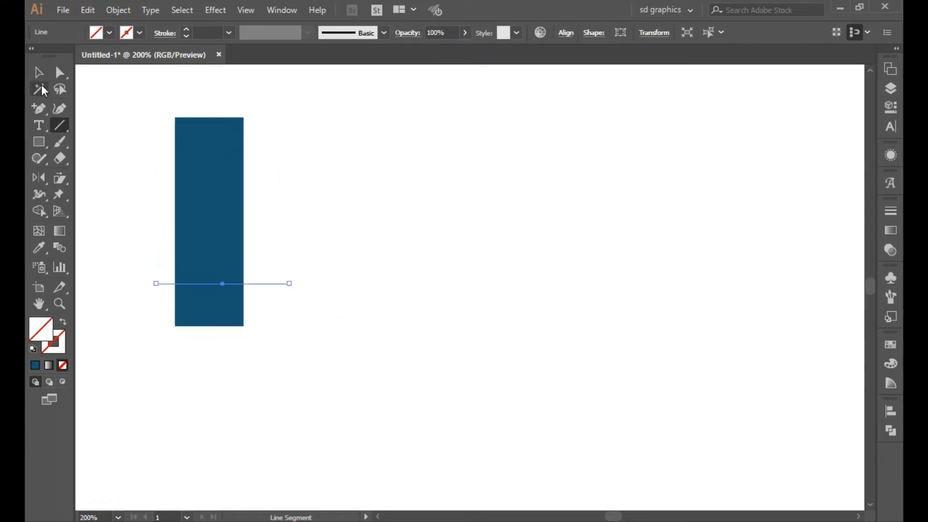
# Step: Notch both ends of the rectangle by moving the midpoints of its top and bottom edges inward to the guide lines
pyautogui.click(59, 73)
pyautogui.moveTo(209, 118); pyautogui.dragTo(209, 158)
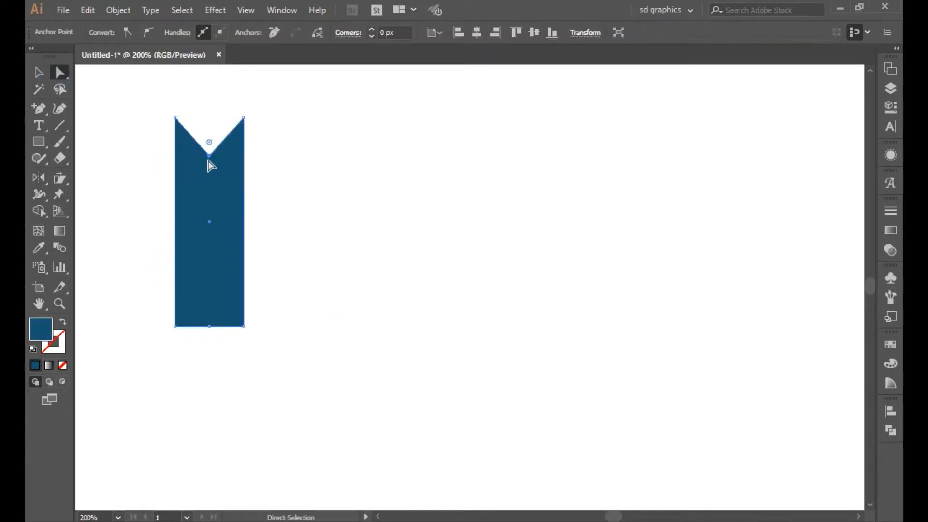
pyautogui.hotkey('ctrl', 'z')
pyautogui.click(210, 327)
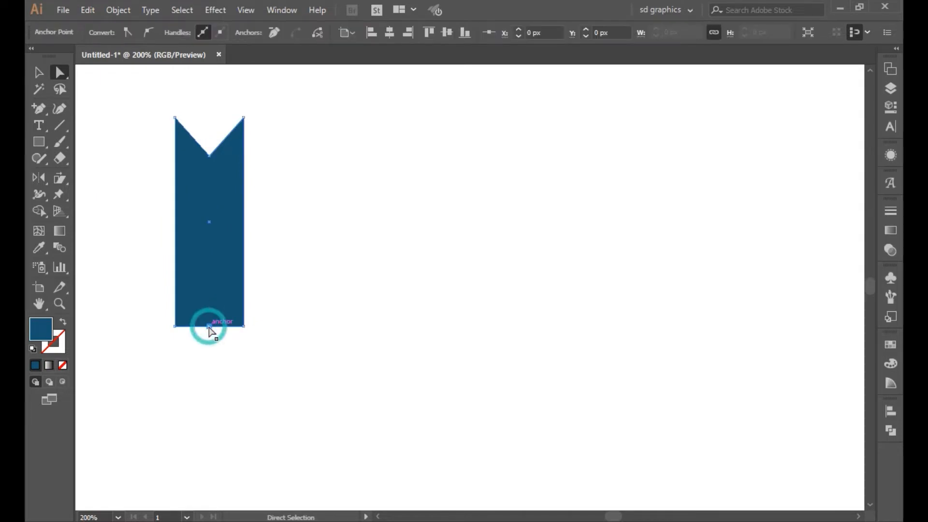
pyautogui.hotkey('ctrl', 'z')
pyautogui.moveTo(210, 326); pyautogui.dragTo(209, 284)
pyautogui.click(287, 318)
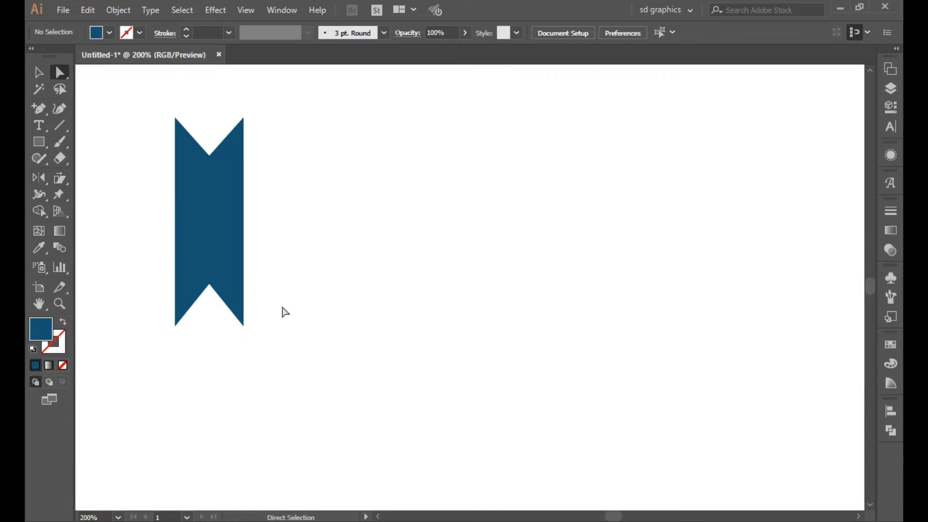
# Step: Delete the two horizontal guide lines crossing the notched ribbon shape
pyautogui.click(211, 193)
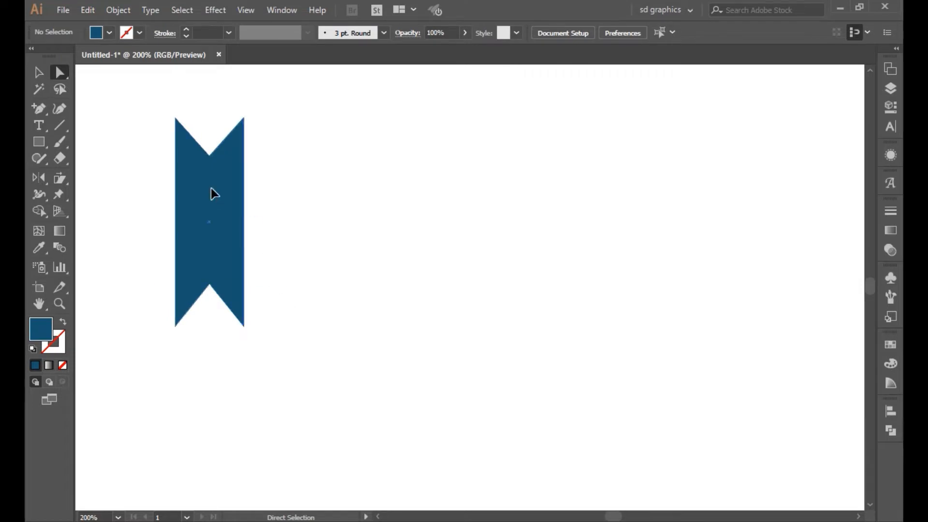
pyautogui.click(39, 73)
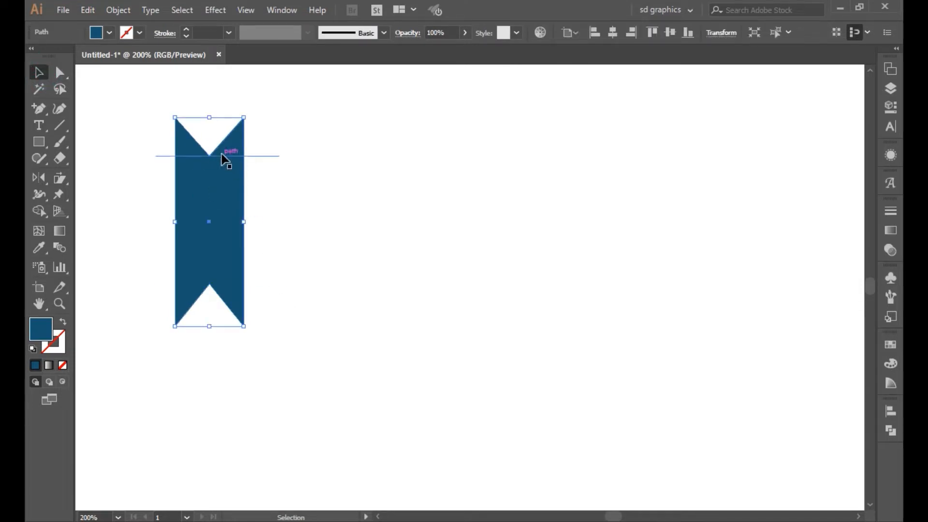
pyautogui.moveTo(280, 133); pyautogui.dragTo(260, 357)
pyautogui.click(340, 333)
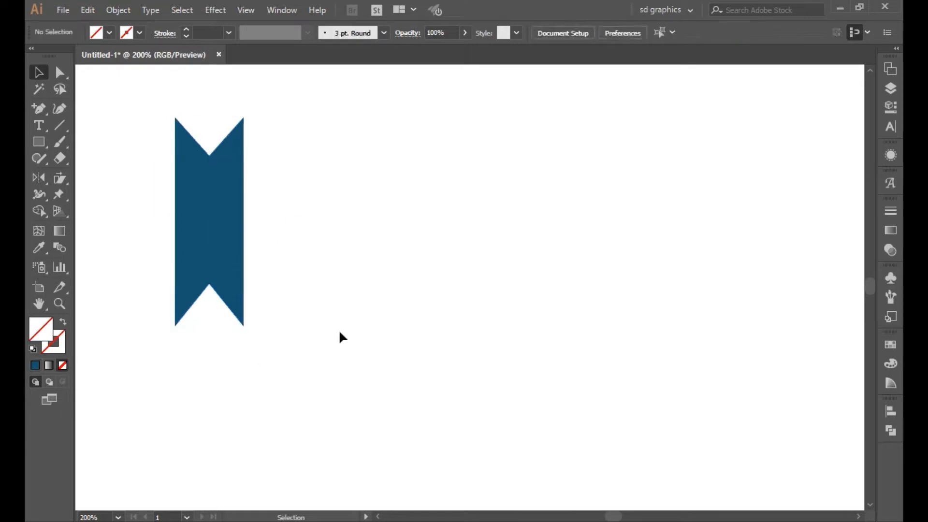
# Step: Duplicate the notched ribbon and rotate the copy 90° about its centre to form a cross
pyautogui.click(224, 230)
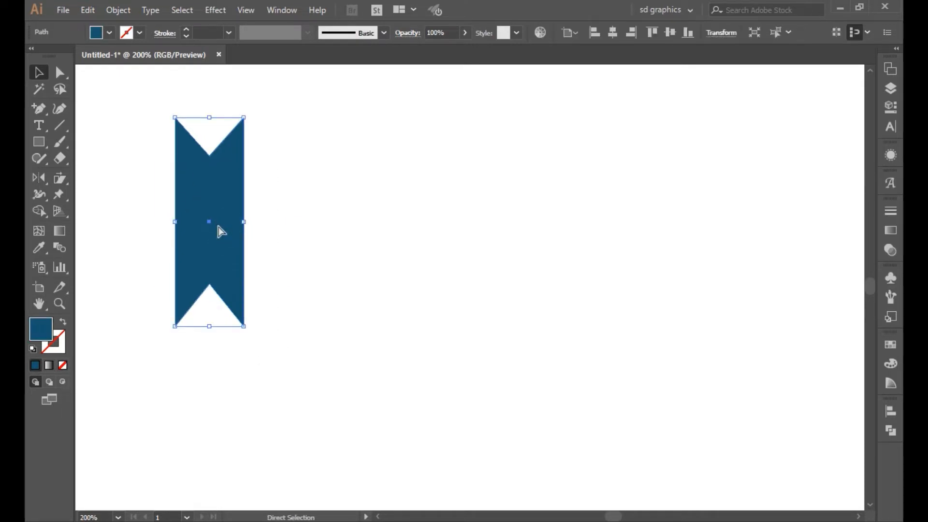
pyautogui.click(218, 105)
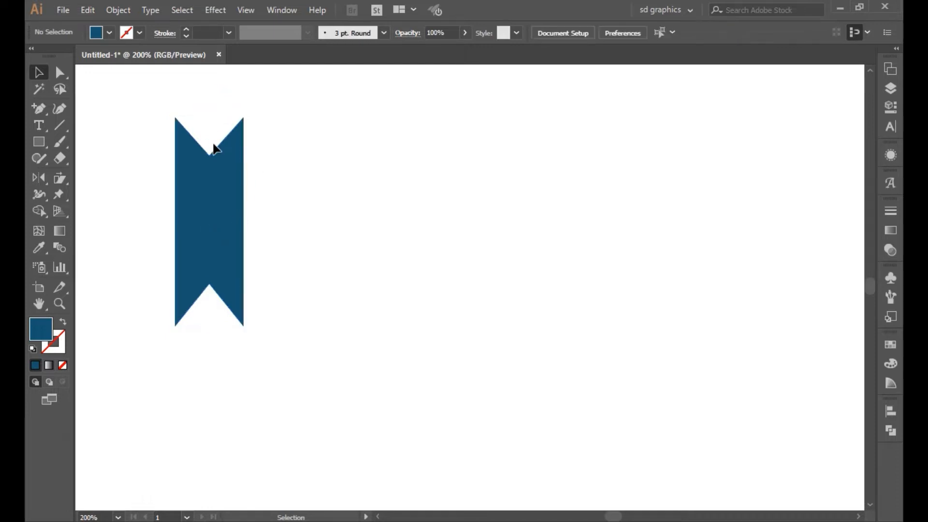
pyautogui.click(216, 149)
pyautogui.moveTo(210, 113); pyautogui.dragTo(104, 221)
pyautogui.click(352, 316)
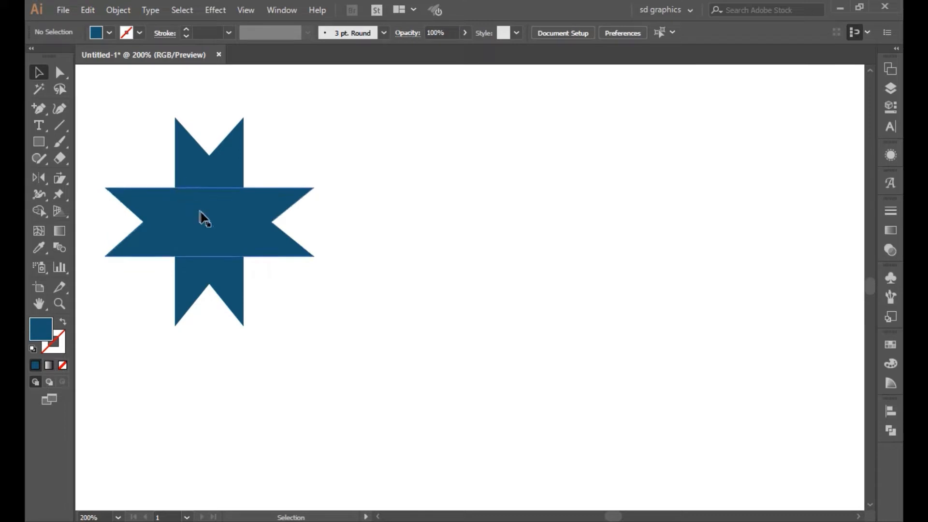
# Step: Draw a closed triangle with the Pen tool from the cross's two upper inner corners to its centre
pyautogui.click(39, 108)
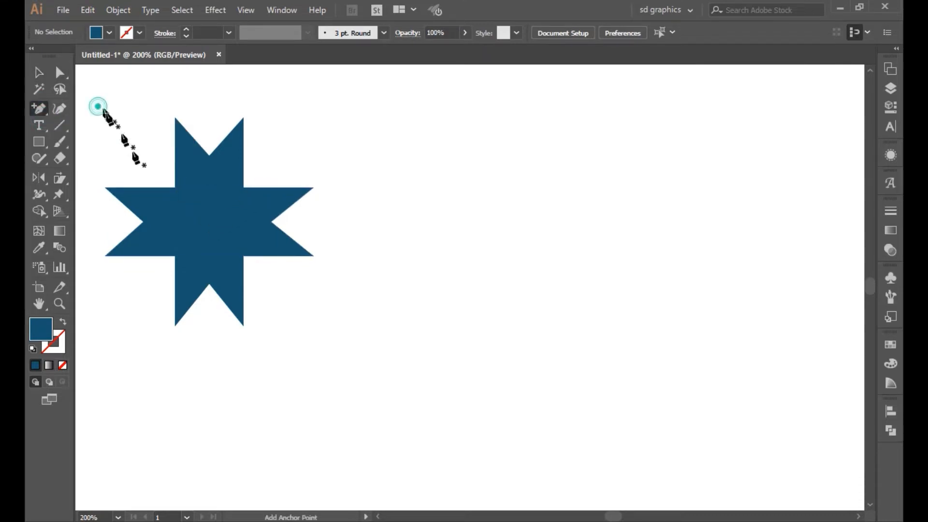
pyautogui.press('p')
pyautogui.click(175, 188)
pyautogui.click(209, 222)
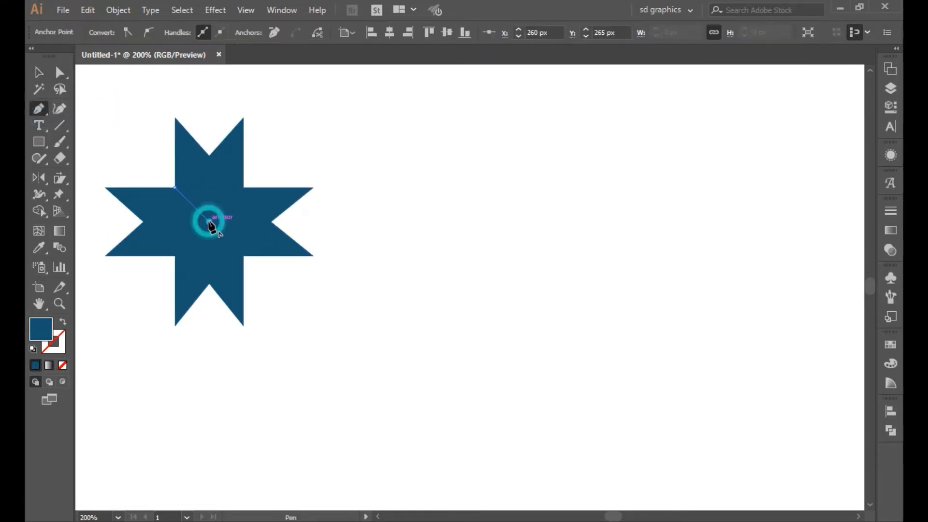
pyautogui.click(244, 188)
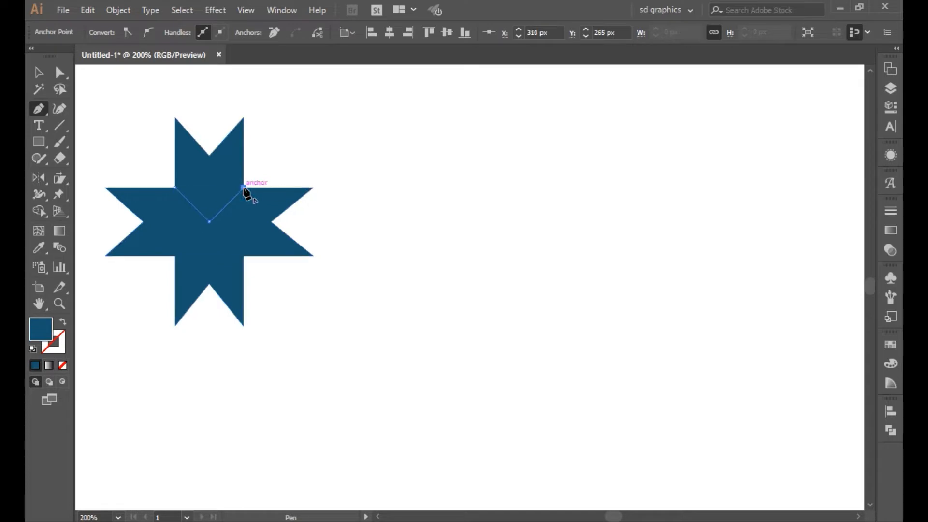
pyautogui.click(175, 187)
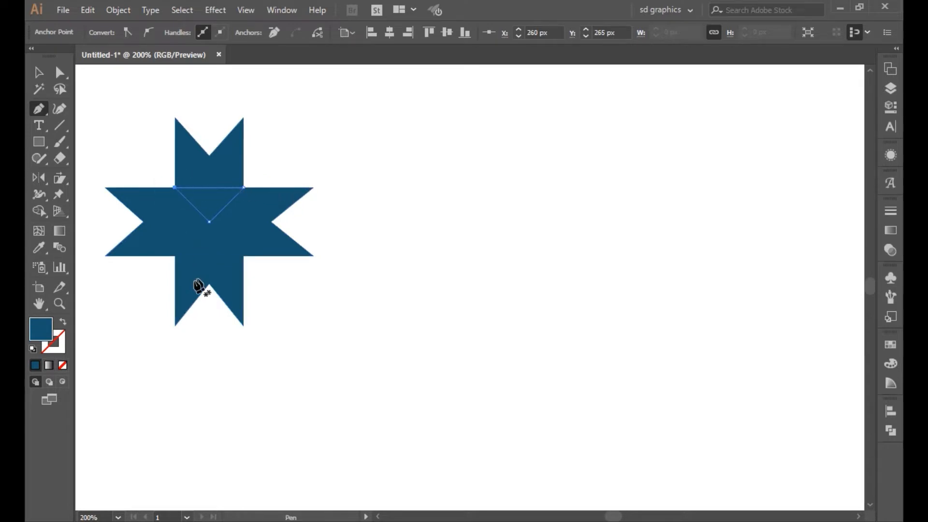
# Step: Draw a matching closed triangle from the cross's two lower inner corners to its centre
pyautogui.click(175, 256)
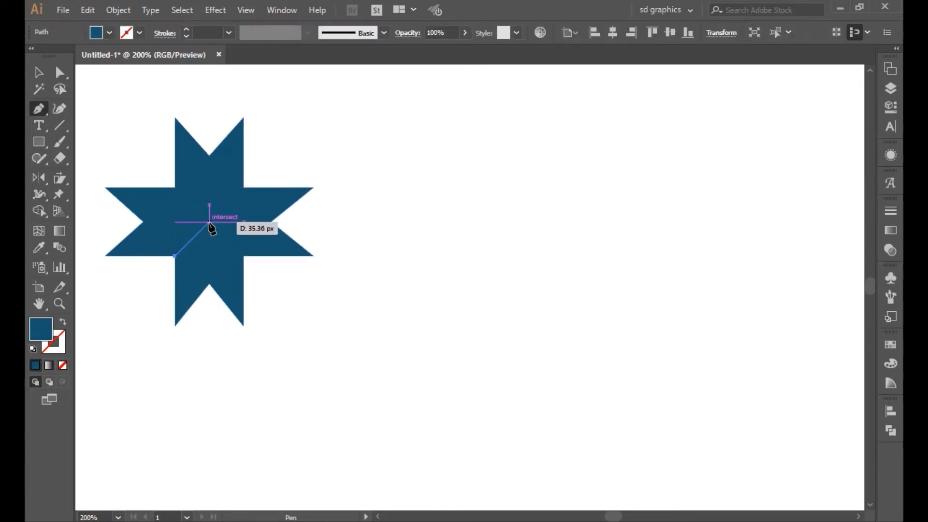
pyautogui.click(209, 222)
pyautogui.click(244, 255)
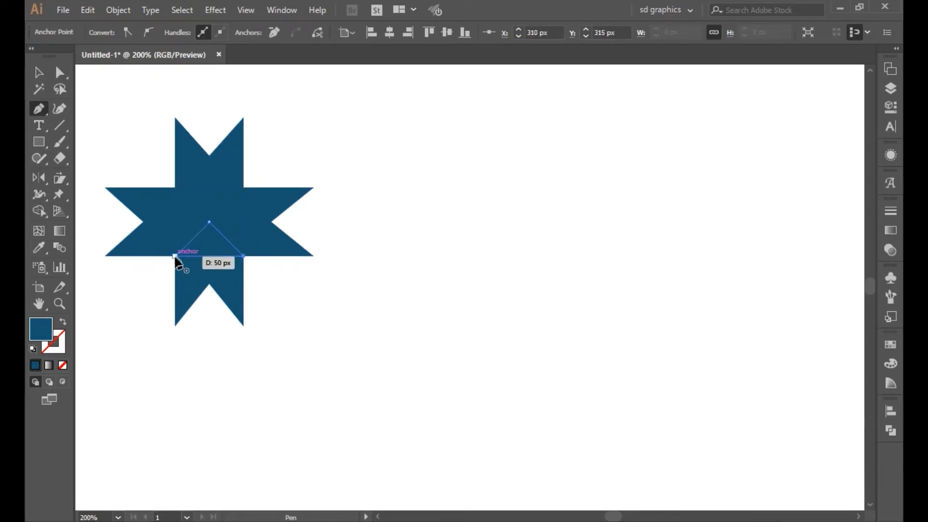
pyautogui.click(175, 256)
pyautogui.click(38, 72)
pyautogui.moveTo(115, 118); pyautogui.dragTo(309, 334)
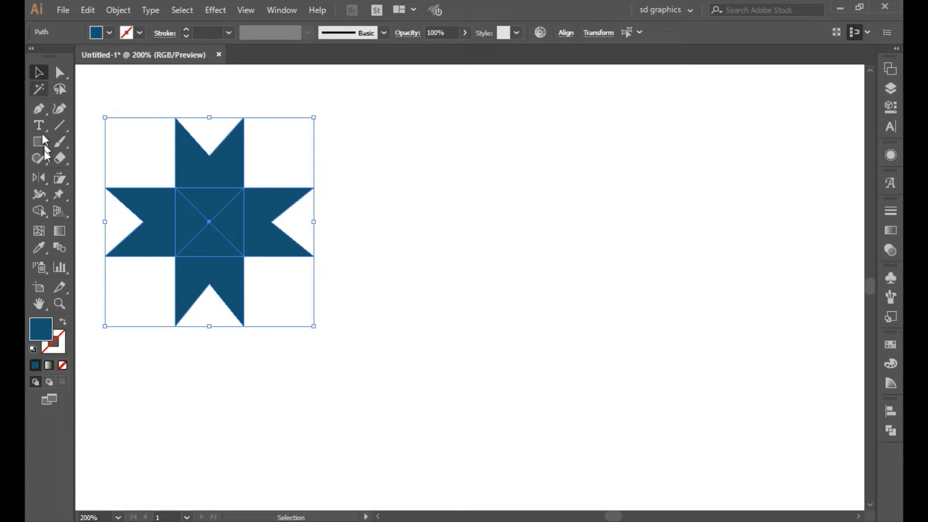
pyautogui.click(121, 97)
# Step: Draw a vertical line between the top and bottom notches and a horizontal line between the left and right notches
pyautogui.click(59, 128)
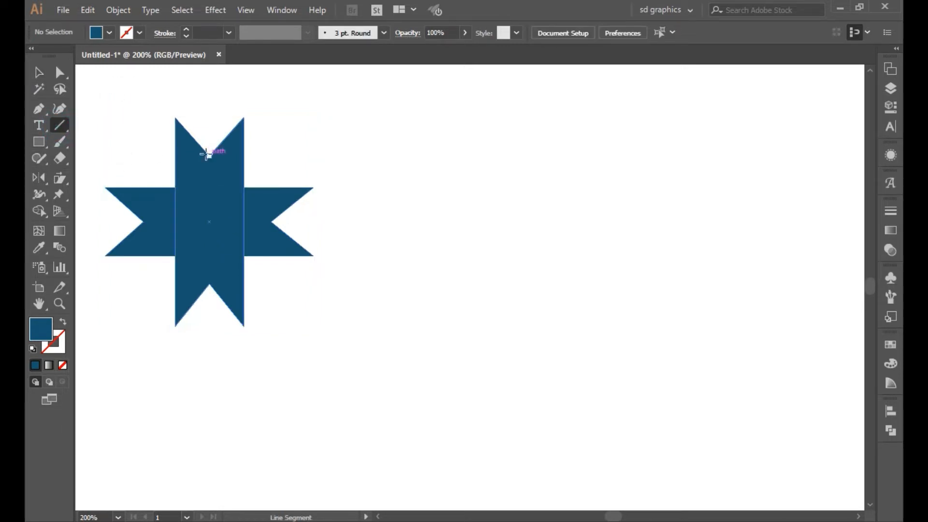
pyautogui.moveTo(209, 155); pyautogui.dragTo(212, 284)
pyautogui.click(39, 72)
pyautogui.moveTo(134, 135); pyautogui.dragTo(317, 366)
pyautogui.click(141, 147)
pyautogui.click(62, 125)
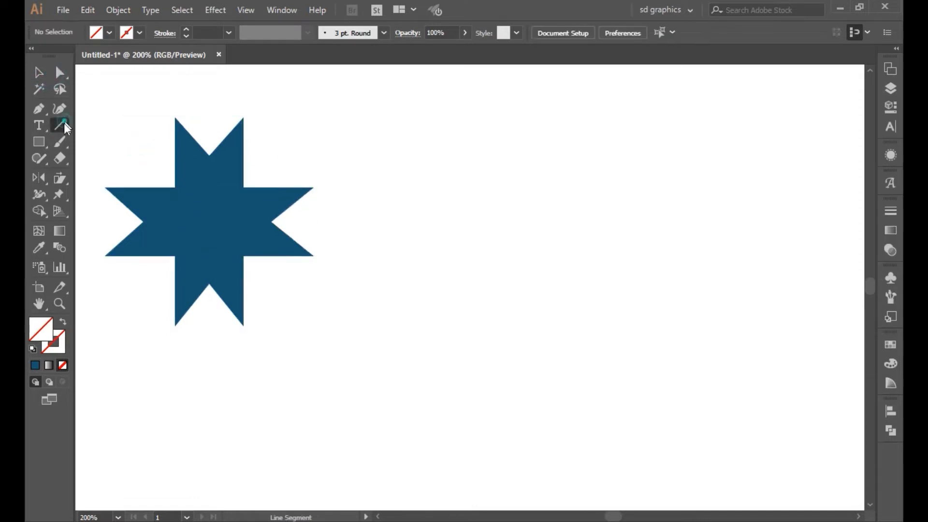
pyautogui.moveTo(144, 222); pyautogui.dragTo(275, 222)
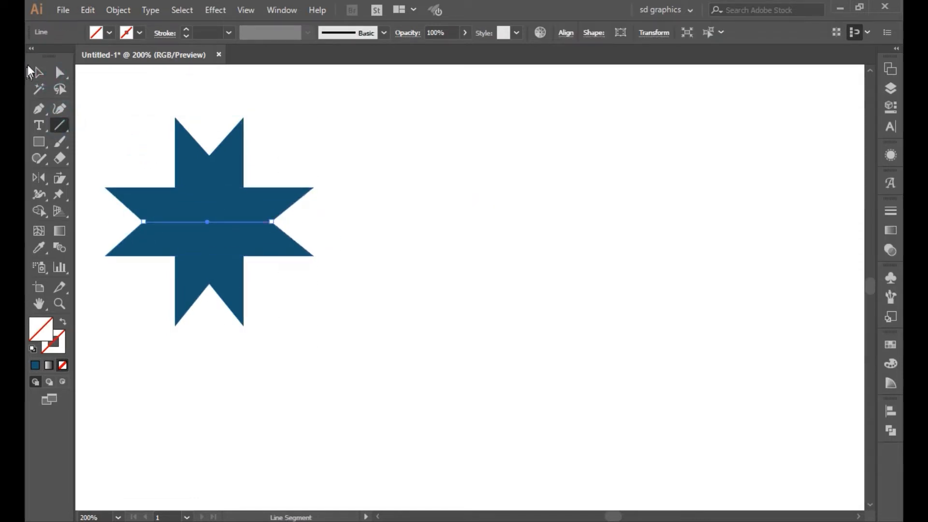
# Step: Merge the pieces of the whole cross into eight separate parallelogram petals with the Shape Builder tool
pyautogui.click(38, 73)
pyautogui.moveTo(142, 129); pyautogui.dragTo(298, 335)
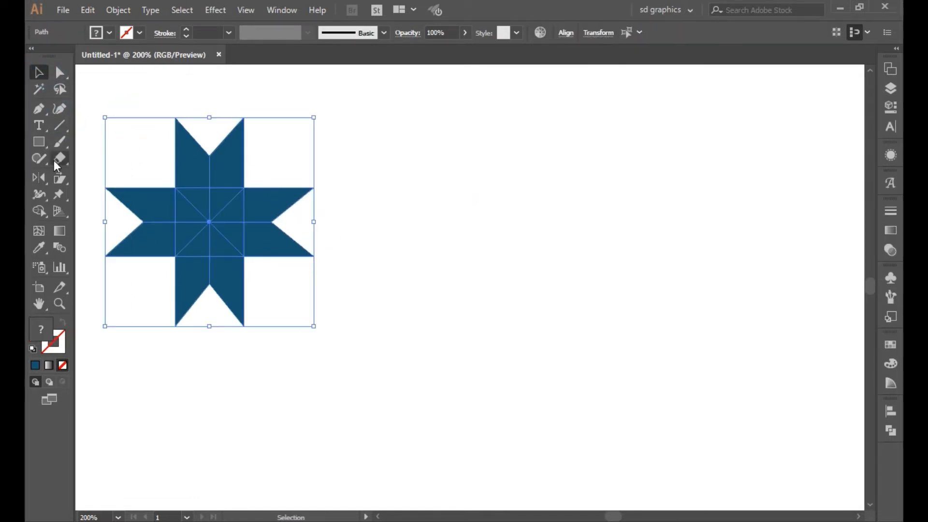
pyautogui.hotkey('shift', 'm')
pyautogui.click(186, 170)
pyautogui.moveTo(231, 168); pyautogui.dragTo(227, 204)
pyautogui.moveTo(265, 202); pyautogui.dragTo(232, 219)
pyautogui.moveTo(234, 234)
pyautogui.mouseDown()
pyautogui.moveTo(221, 251)
pyautogui.moveTo(223, 270)
pyautogui.mouseUp()
pyautogui.moveTo(198, 247); pyautogui.dragTo(194, 275)
pyautogui.moveTo(188, 231); pyautogui.dragTo(159, 236)
pyautogui.moveTo(154, 205); pyautogui.dragTo(187, 210)
# Step: Fill the left petal of the top arm with the pink sampled from the pink swatch square
pyautogui.click(44, 71)
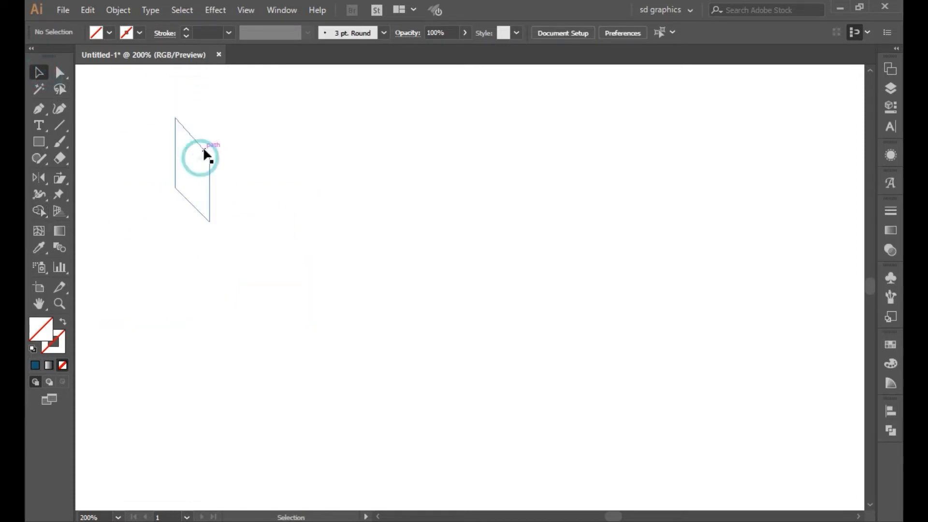
pyautogui.click(204, 153)
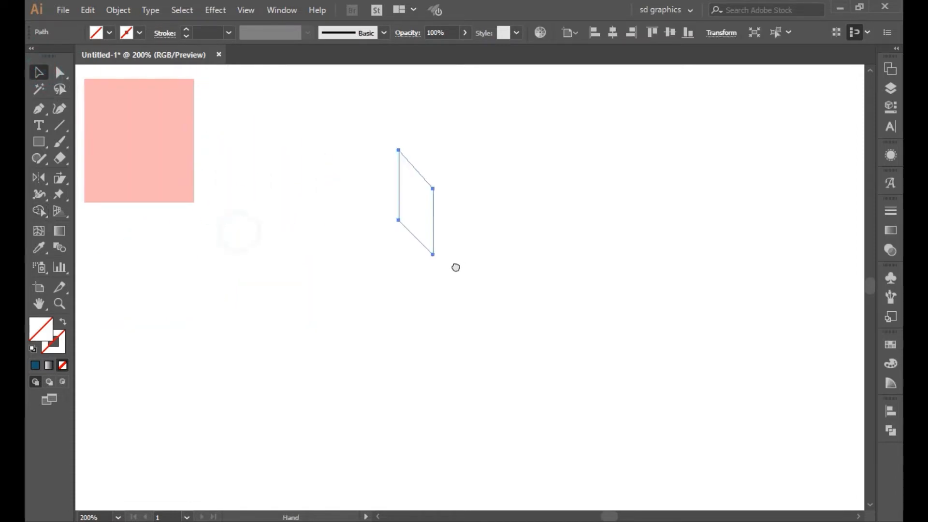
pyautogui.moveTo(456, 267); pyautogui.dragTo(460, 341)
pyautogui.click(39, 248)
pyautogui.click(110, 212)
# Step: Fill the right petal of the top arm with the dark blue sampled from the blue swatch square
pyautogui.click(40, 74)
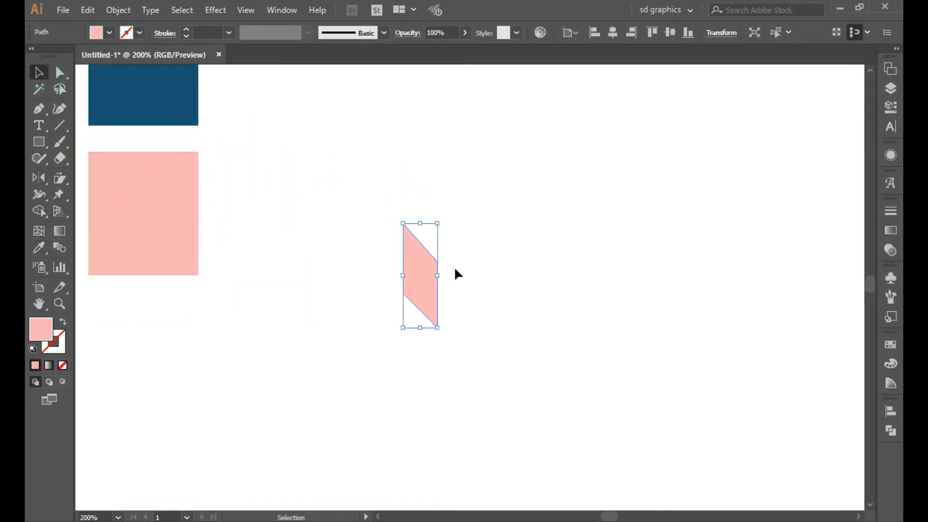
pyautogui.click(39, 248)
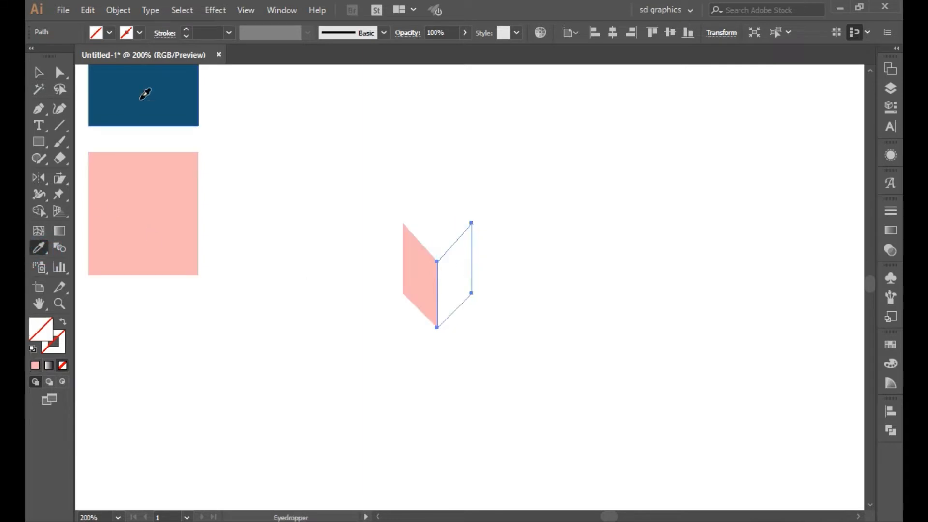
pyautogui.click(145, 89)
# Step: Fill the left petal of the bottom arm with the dark blue of the top arm's right petal
pyautogui.click(39, 72)
pyautogui.click(428, 370)
pyautogui.click(437, 371)
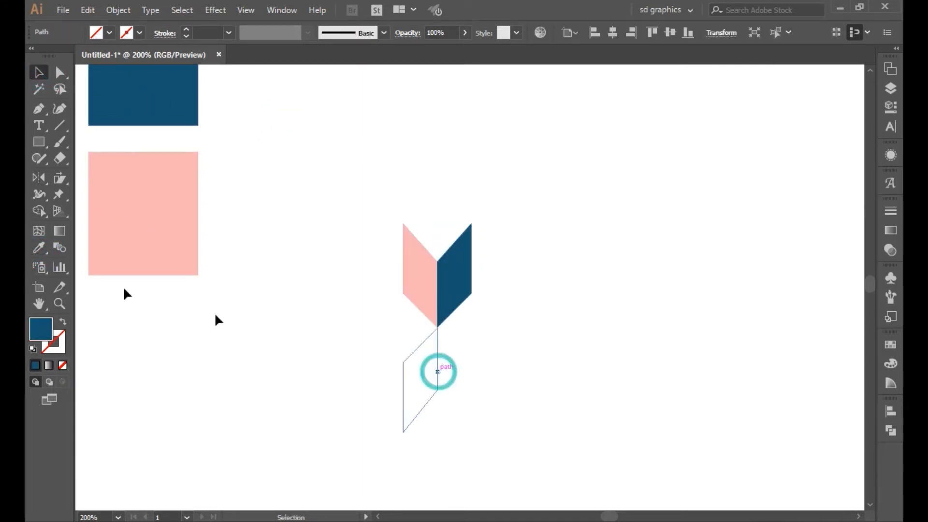
pyautogui.click(39, 248)
pyautogui.click(467, 277)
# Step: Fill the right petal of the bottom arm with the pink of the top arm's left petal
pyautogui.click(40, 73)
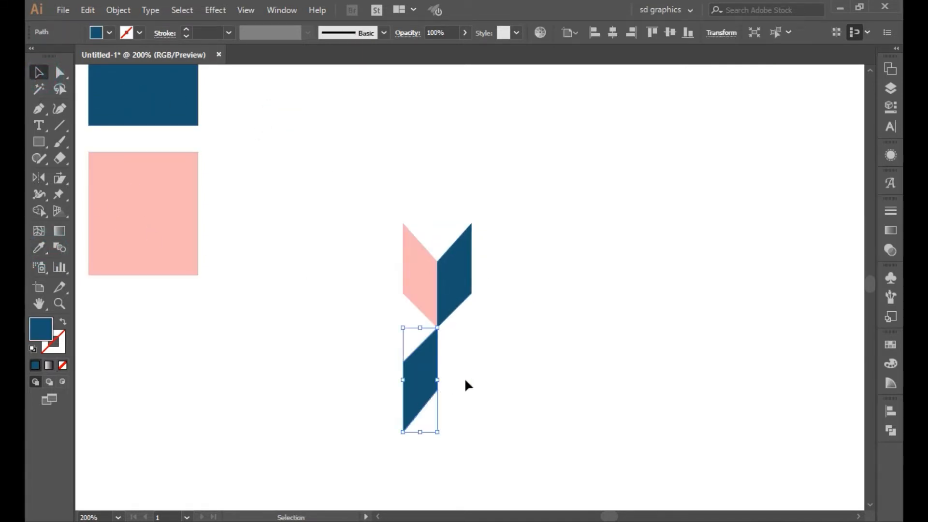
pyautogui.click(472, 382)
pyautogui.click(39, 248)
pyautogui.click(423, 261)
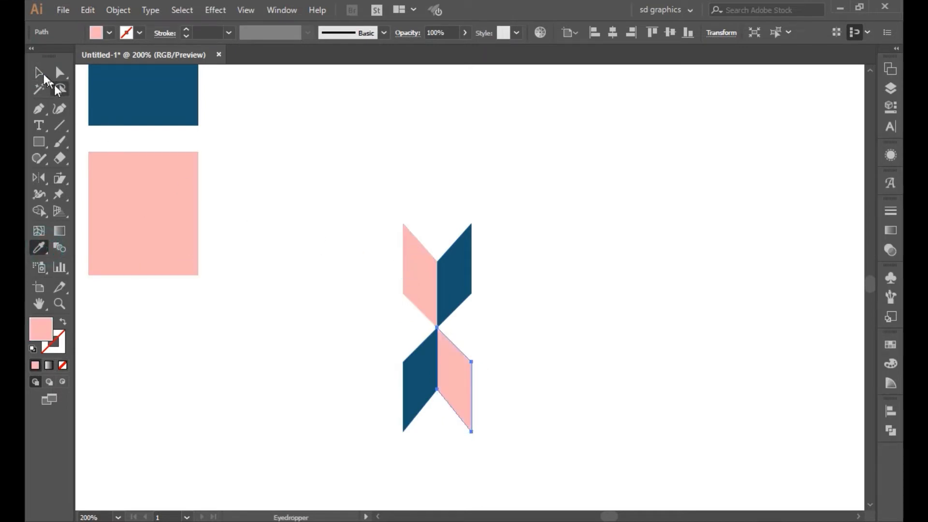
# Step: Fill the lower petal of the right arm with the dark blue sampled from the top arm
pyautogui.click(40, 72)
pyautogui.moveTo(488, 391); pyautogui.dragTo(488, 338)
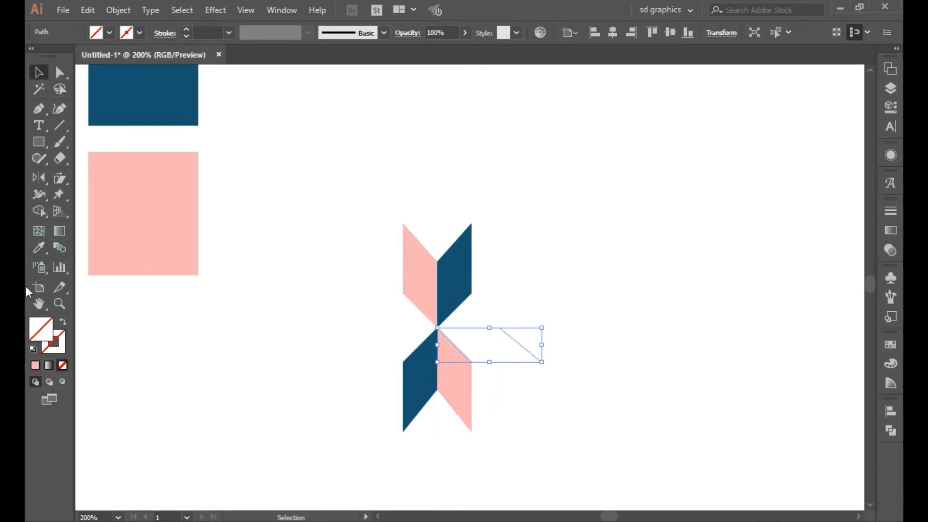
pyautogui.click(38, 248)
pyautogui.click(453, 295)
pyautogui.click(39, 72)
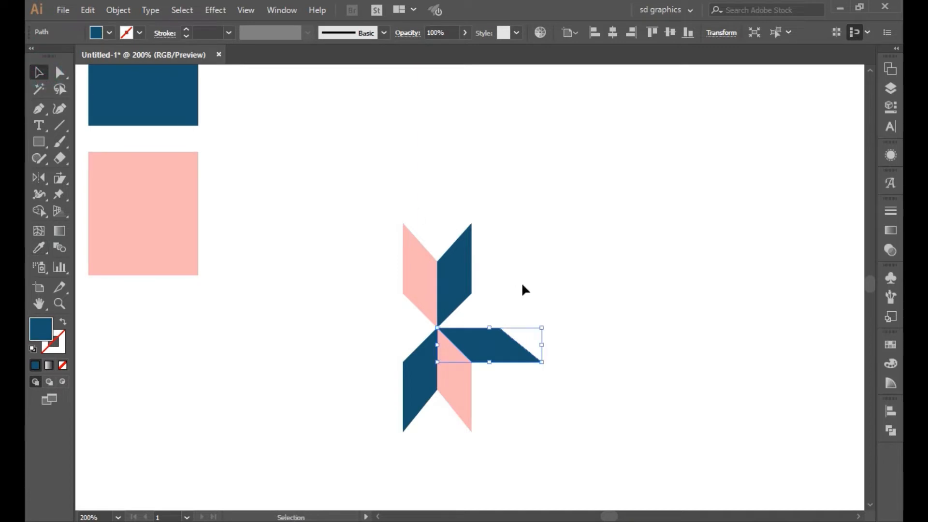
pyautogui.moveTo(522, 283); pyautogui.dragTo(475, 329)
pyautogui.click(39, 247)
pyautogui.click(430, 250)
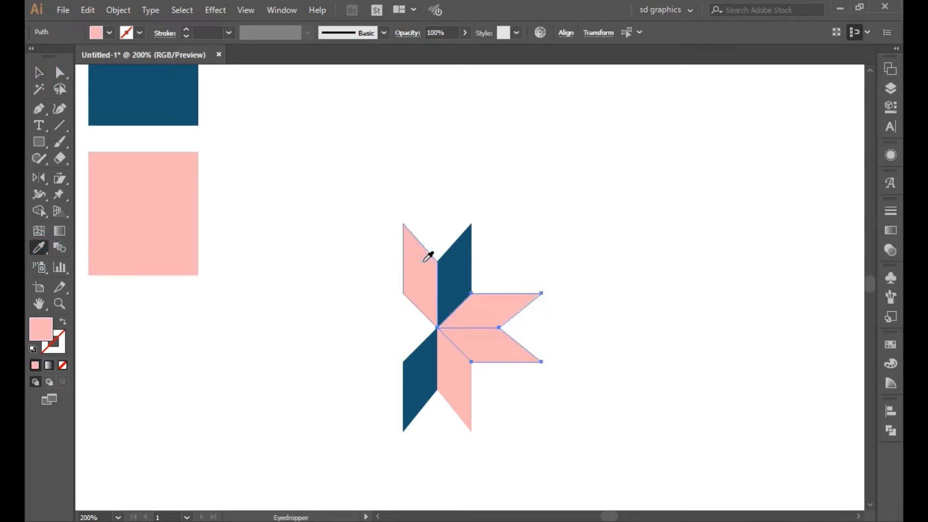
pyautogui.hotkey('ctrl', 'z')
# Step: Fill only the upper petal of the right arm with the sampled pink
pyautogui.click(39, 73)
pyautogui.moveTo(529, 269); pyautogui.dragTo(574, 338)
pyautogui.click(39, 247)
pyautogui.click(416, 258)
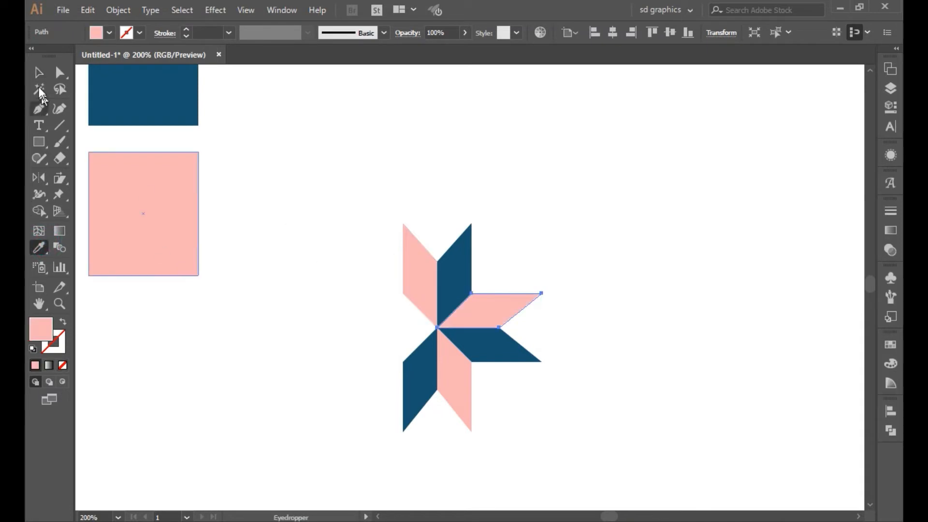
# Step: Fill the upper petal of the left arm with the dark blue sampled from the top arm
pyautogui.click(38, 73)
pyautogui.moveTo(339, 269); pyautogui.dragTo(366, 311)
pyautogui.click(39, 247)
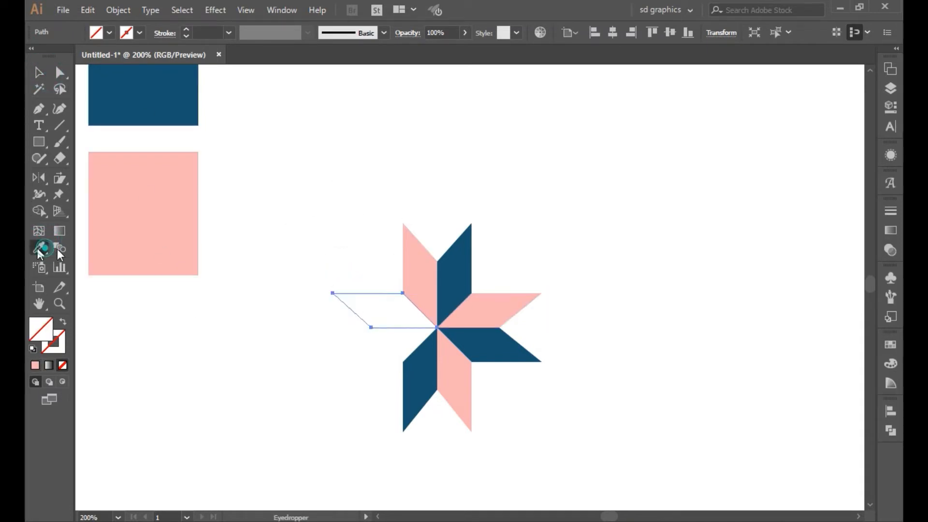
pyautogui.click(445, 294)
# Step: Fill the lower petal of the left arm with the pink sampled from the right arm, and deselect it
pyautogui.click(42, 71)
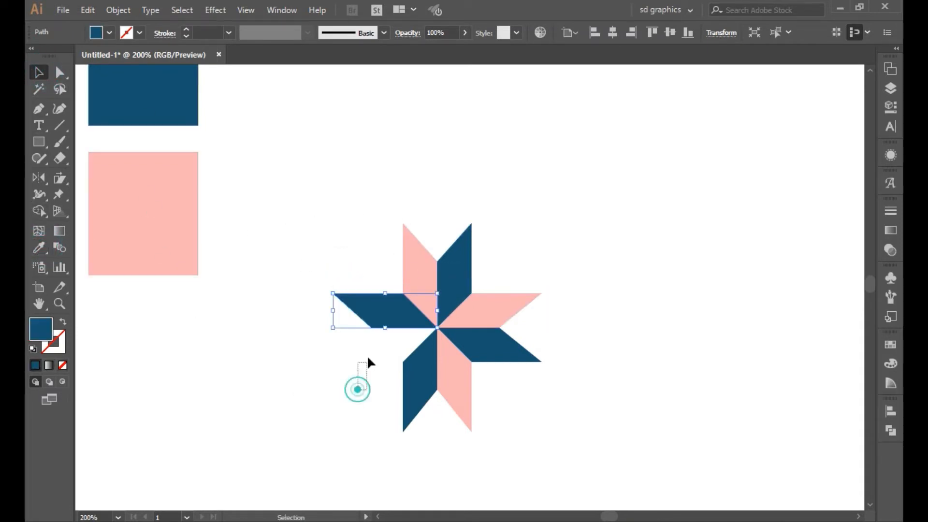
pyautogui.moveTo(368, 361); pyautogui.dragTo(368, 361)
pyautogui.click(39, 247)
pyautogui.click(421, 385)
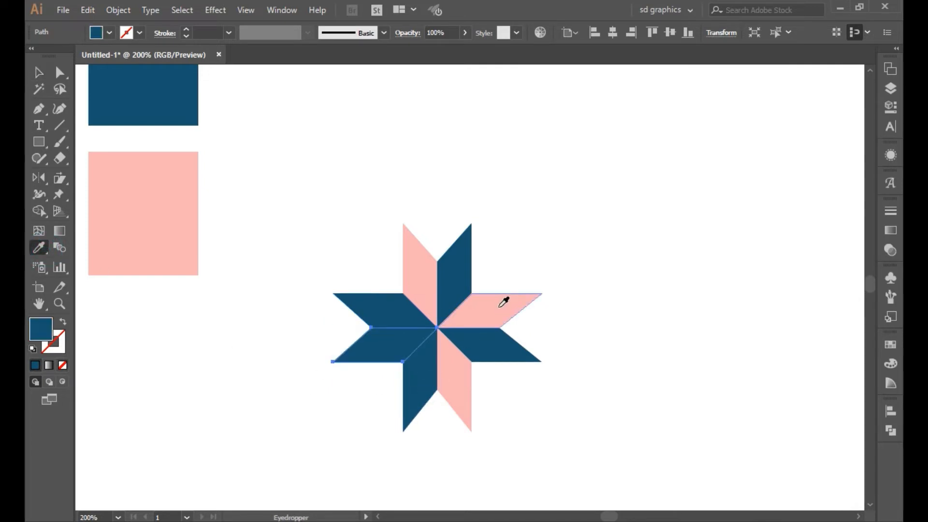
pyautogui.click(504, 302)
pyautogui.click(42, 71)
pyautogui.click(311, 158)
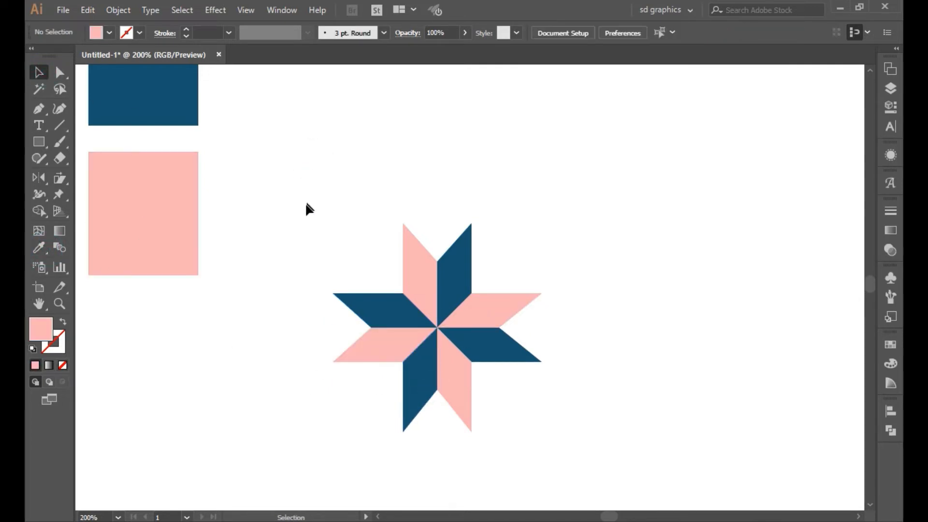
# Step: Rotate the whole eight-pointed star 45° clockwise and group its petals
pyautogui.moveTo(315, 223); pyautogui.dragTo(507, 384)
pyautogui.moveTo(550, 222); pyautogui.dragTo(607, 371)
pyautogui.hotkey('ctrl', 'g')
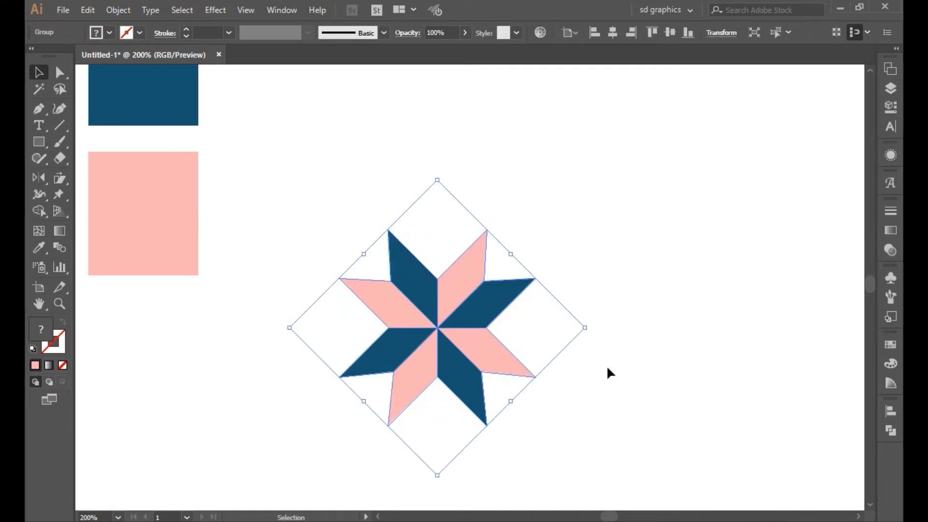
# Step: Set the star group's height and width independently to 100 px each
pyautogui.click(722, 32)
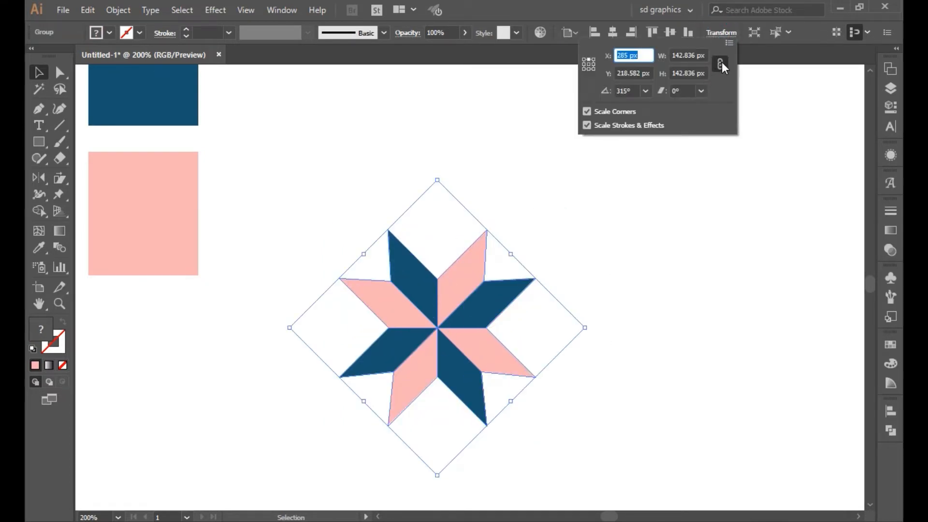
pyautogui.click(721, 64)
pyautogui.click(703, 74)
pyautogui.write('100')
pyautogui.press('Tab')
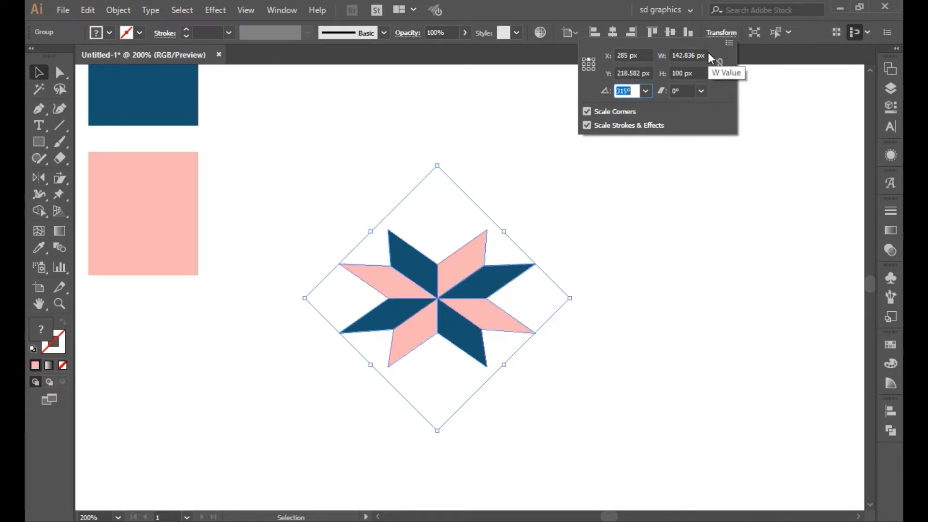
pyautogui.click(704, 55)
pyautogui.write('100')
pyautogui.press('Tab')
pyautogui.click(590, 290)
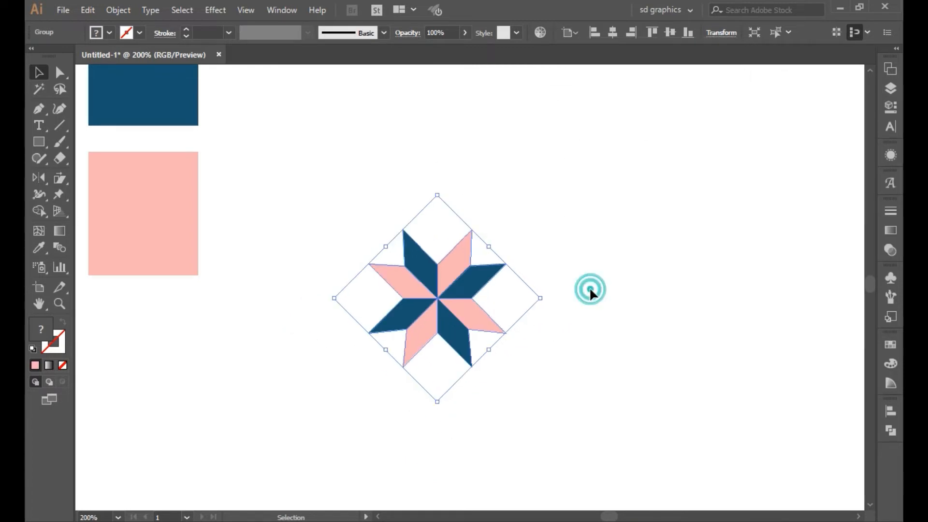
# Step: Delete the dark blue and pink colour sample rectangles beside the star
pyautogui.hotkey('ctrl', '0')
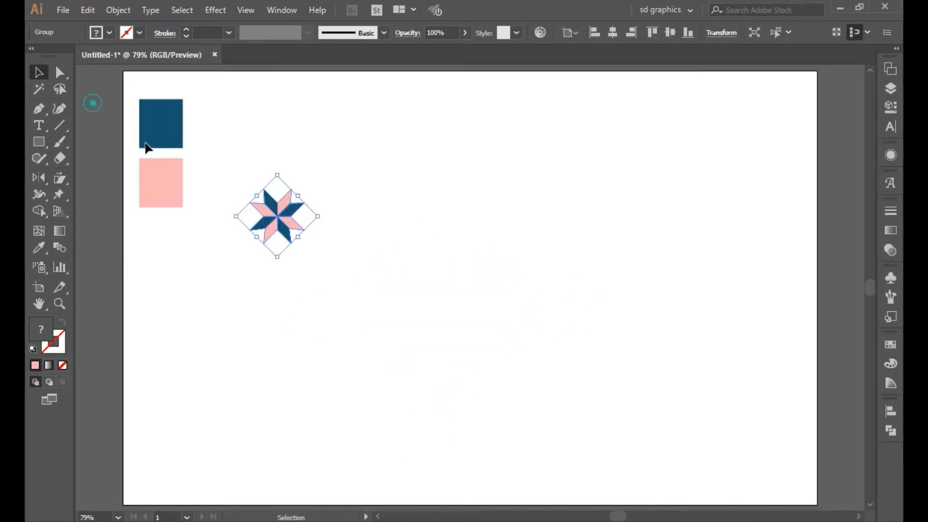
pyautogui.moveTo(123, 97); pyautogui.dragTo(178, 194)
pyautogui.press('Delete')
# Step: Make a new pattern from the star group
pyautogui.click(266, 208)
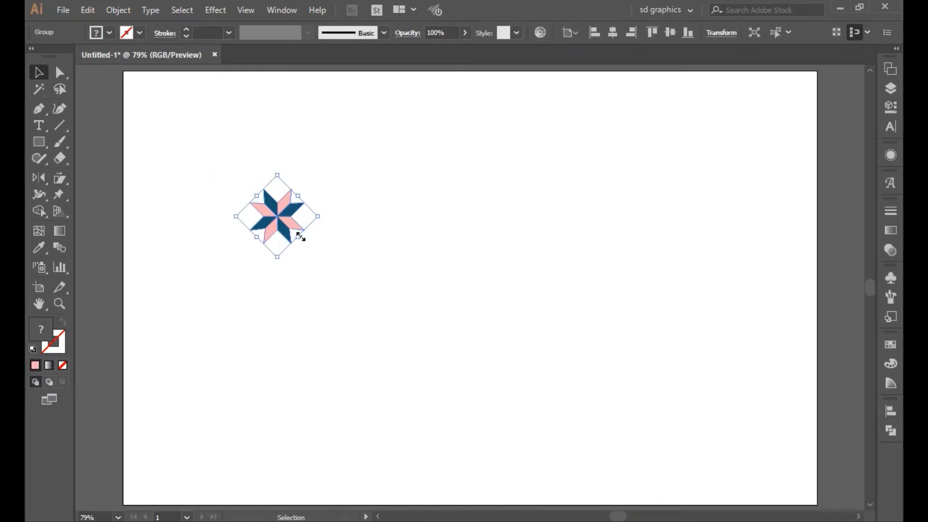
pyautogui.click(296, 233)
pyautogui.click(118, 10)
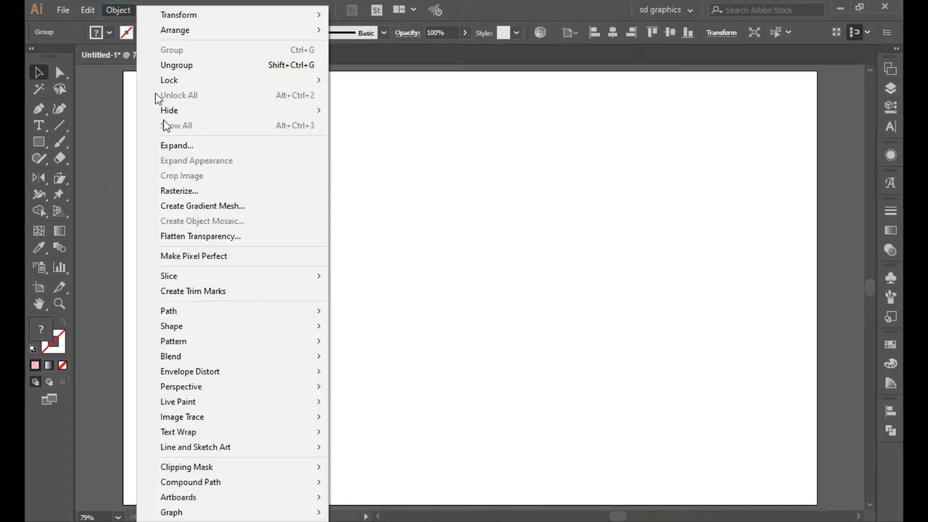
pyautogui.click(891, 344)
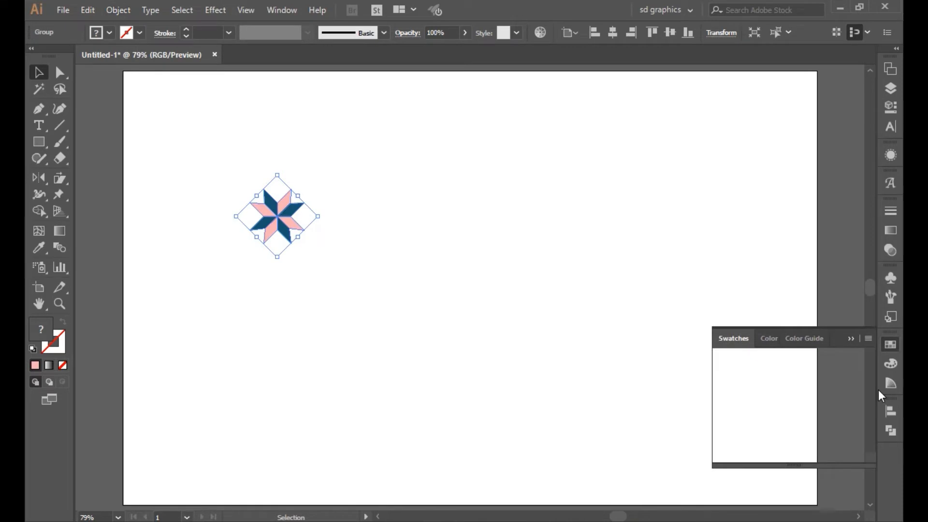
pyautogui.click(598, 297)
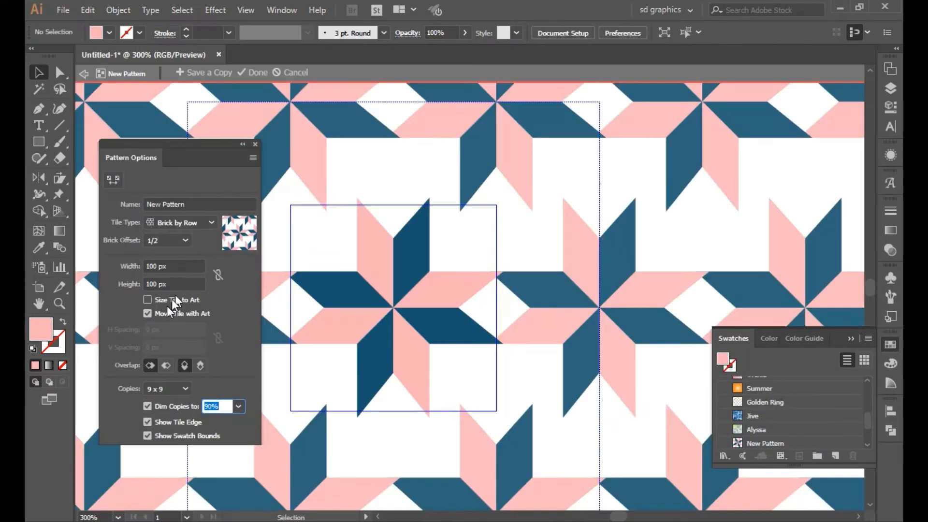
# Step: Size the pattern tile to the art and set its horizontal overlap to Right in Front
pyautogui.click(169, 302)
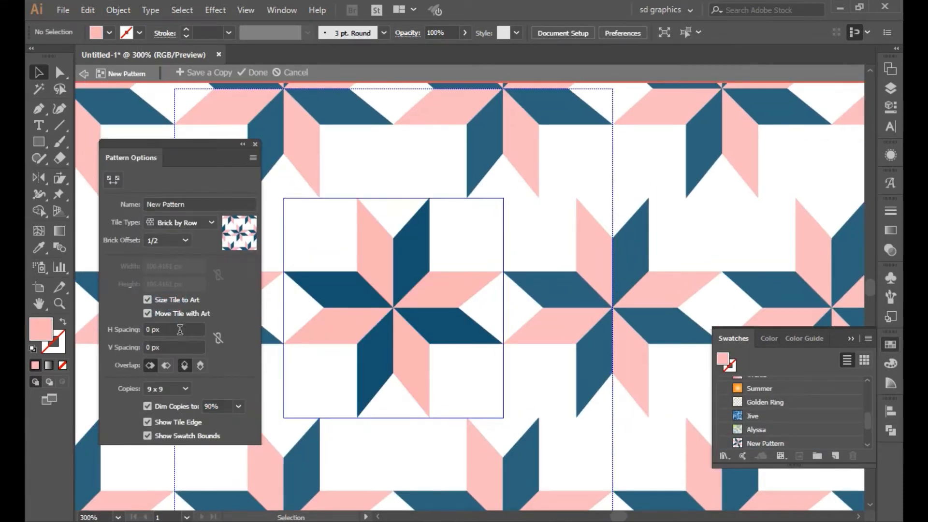
pyautogui.click(166, 365)
# Step: Try a horizontal tile spacing of -3 px and return it to 0 px
pyautogui.click(174, 329)
pyautogui.write('-3')
pyautogui.press('Return')
pyautogui.press('Up')
pyautogui.press('Up')
pyautogui.press('Up')
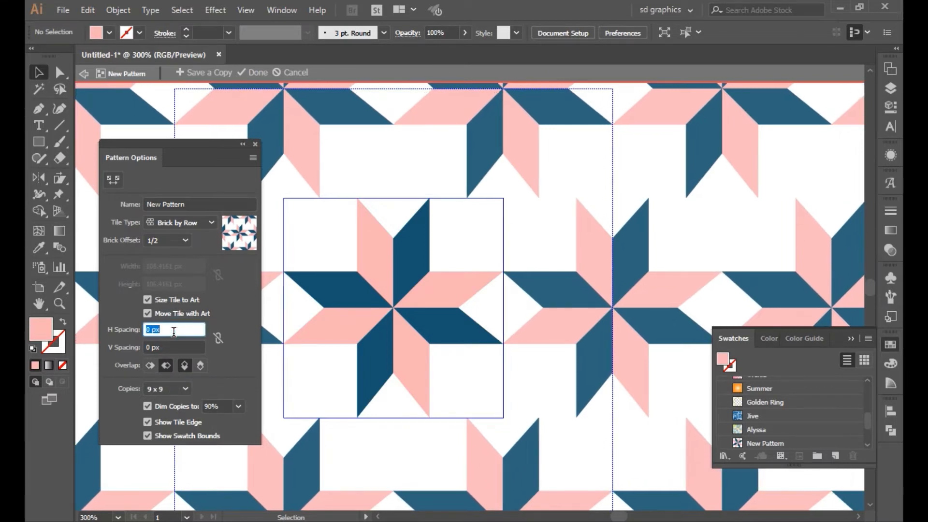
# Step: Reduce the pattern's vertical tile spacing to -36 px so the star rows interlock
pyautogui.press('Tab')
pyautogui.press('Down')
pyautogui.press('Down')
pyautogui.press('Down')
pyautogui.press('Down')
pyautogui.press('Down')
pyautogui.press('Down')
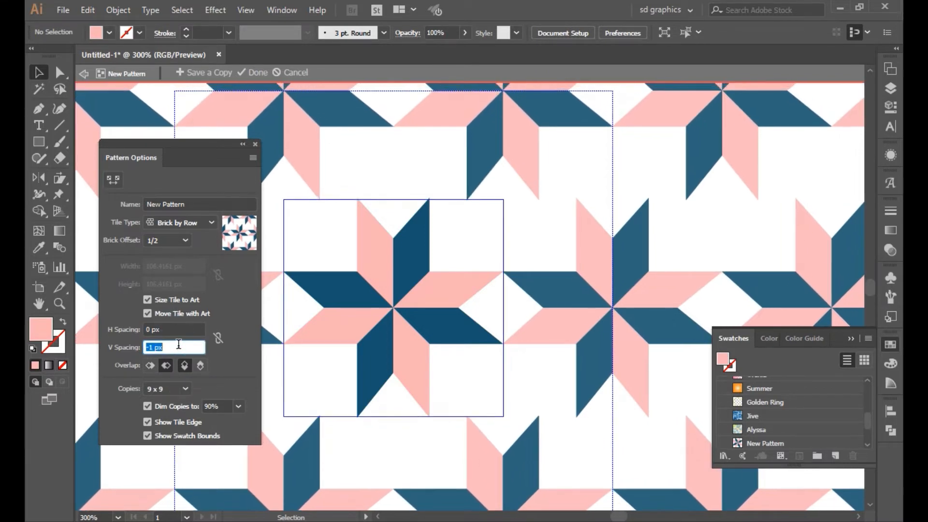
pyautogui.press('Down')
pyautogui.press('Down')
pyautogui.press('Down')
pyautogui.press('Down')
pyautogui.press('Down')
pyautogui.press('Down')
pyautogui.press('Down')
pyautogui.press('Down')
pyautogui.press('Down')
pyautogui.press('Down')
pyautogui.press('Down')
pyautogui.press('Down')
pyautogui.press('Down')
pyautogui.press('Down')
pyautogui.press('Down')
pyautogui.press('Down')
pyautogui.press('Down')
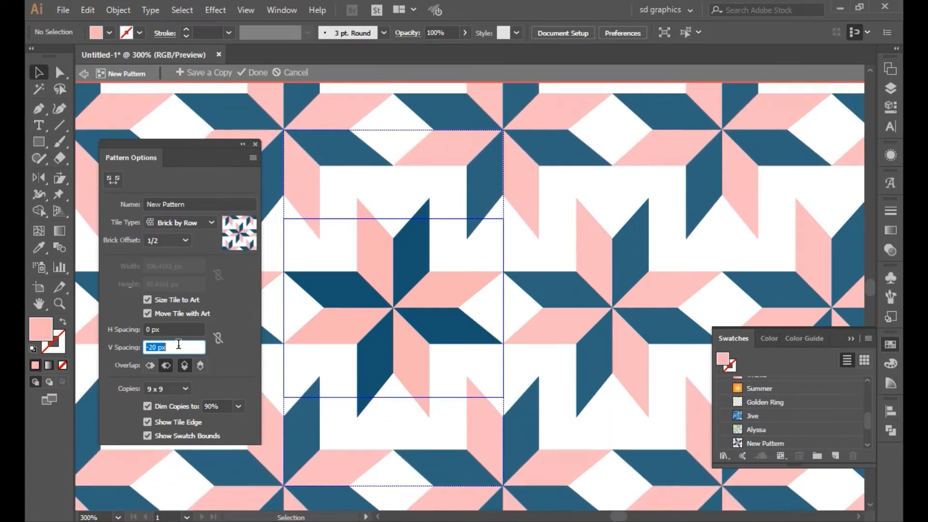
pyautogui.press('Down')
pyautogui.press('Down')
pyautogui.press('Down')
pyautogui.press('Down')
pyautogui.press('Down')
pyautogui.press('Down')
pyautogui.press('Down')
pyautogui.press('Down')
pyautogui.press('Down')
pyautogui.press('Down')
pyautogui.press('Down')
pyautogui.press('Down')
pyautogui.press('Down')
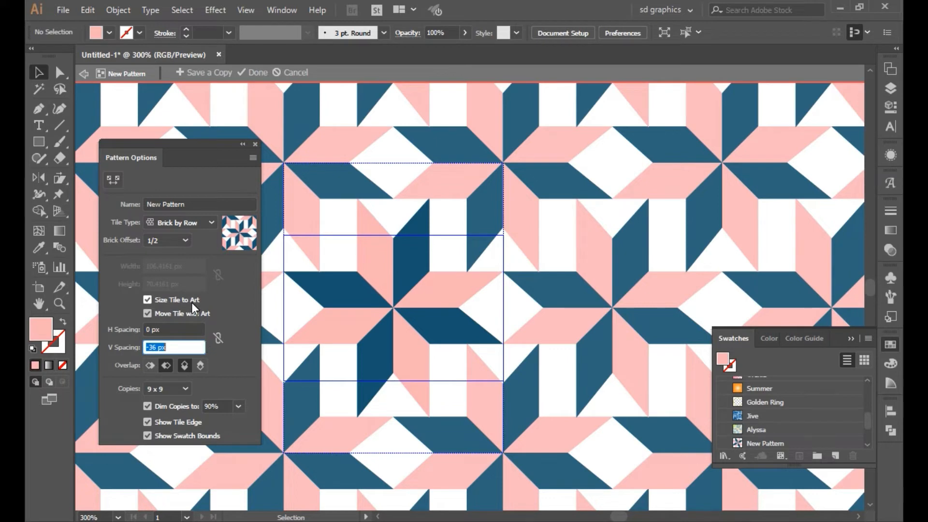
# Step: Name the pattern geometric and finish pattern editing
pyautogui.click(198, 204)
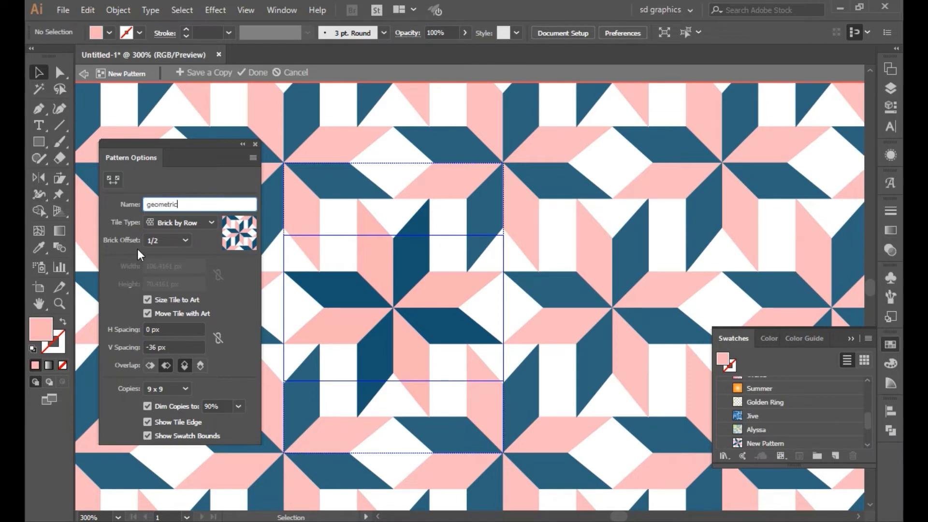
pyautogui.press('Return')
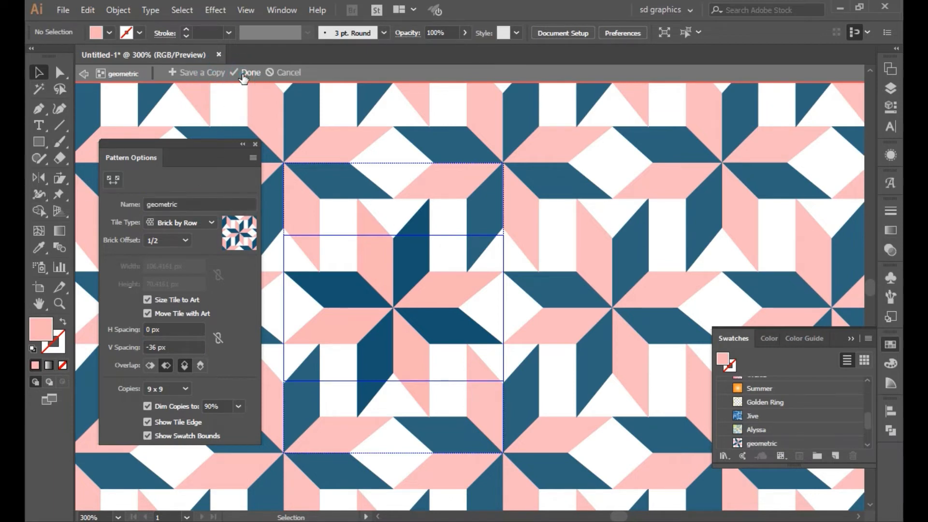
pyautogui.click(244, 73)
pyautogui.click(851, 340)
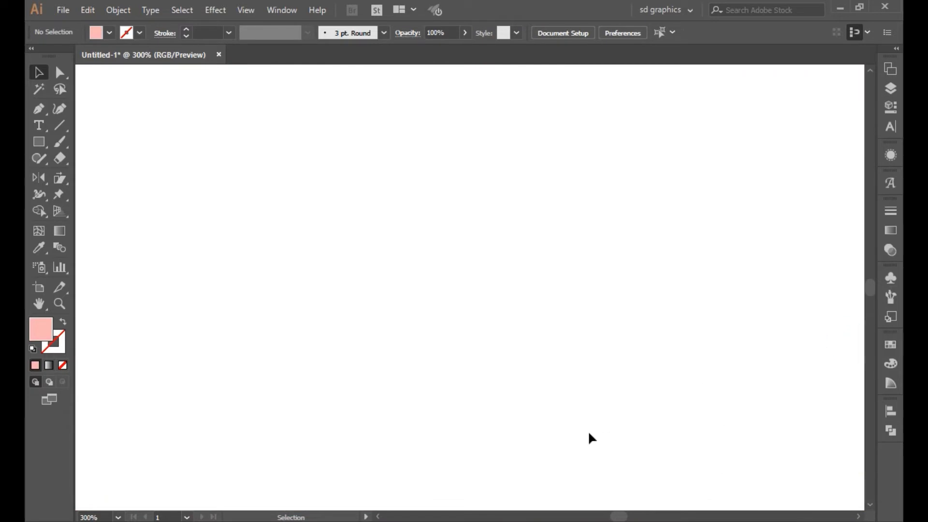
# Step: Draw a large square beside the star and fill it with the orange swatch
pyautogui.click(39, 142)
pyautogui.moveTo(448, 142); pyautogui.dragTo(750, 444)
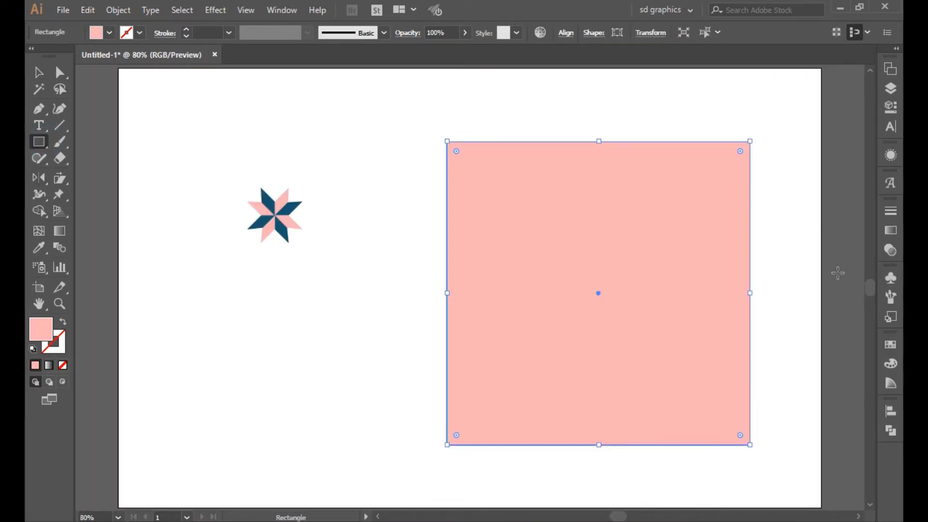
pyautogui.click(891, 90)
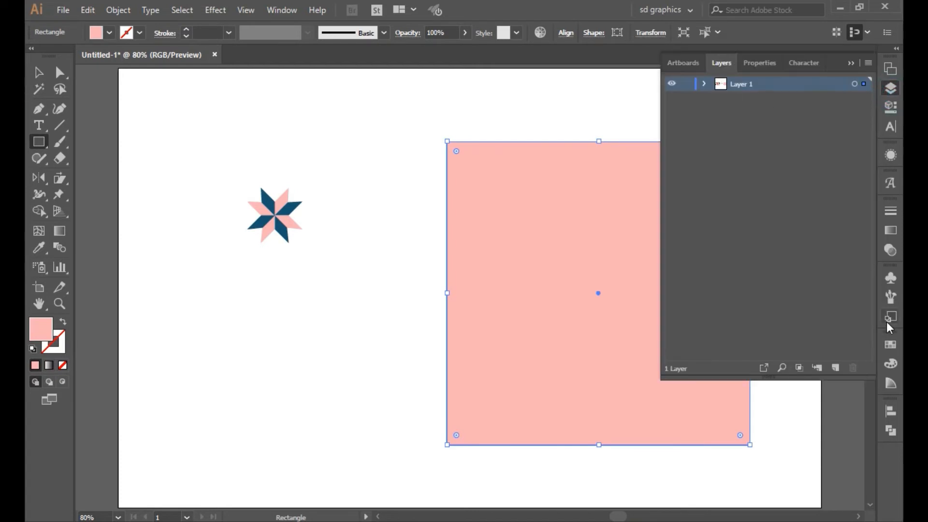
pyautogui.click(891, 344)
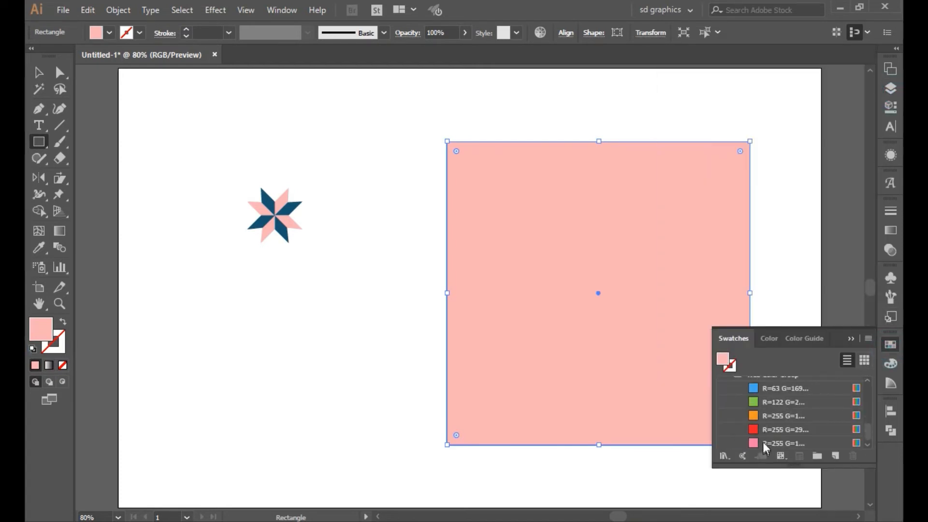
pyautogui.click(763, 416)
pyautogui.click(851, 338)
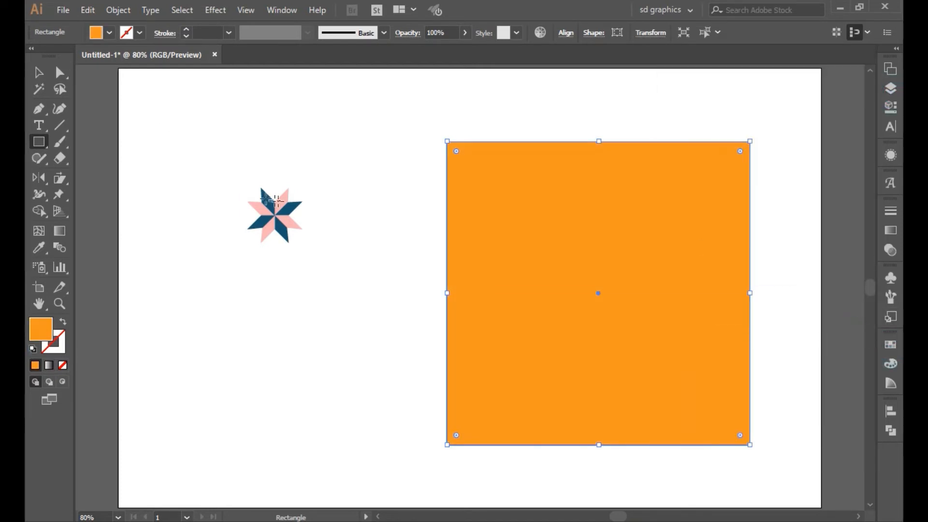
# Step: Paste a copy of the orange square directly in front and fill the copy with the geometric pattern swatch
pyautogui.click(44, 71)
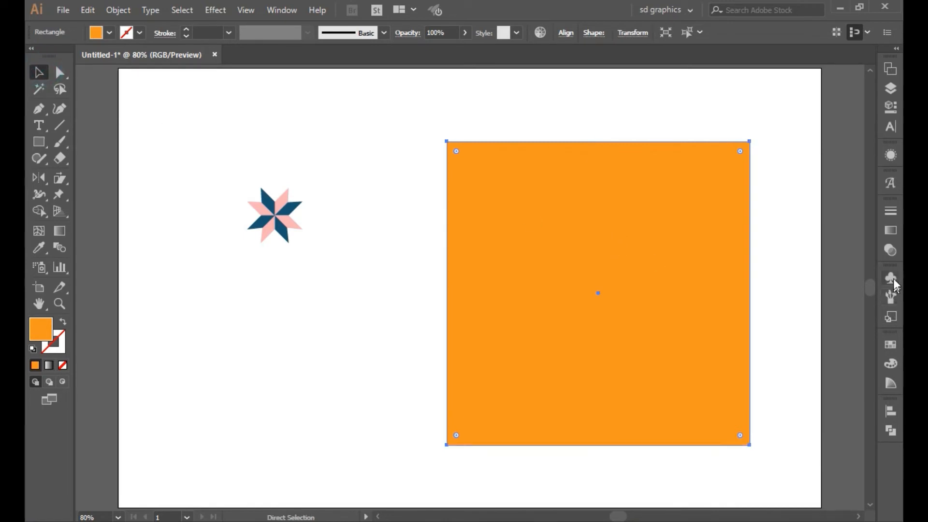
pyautogui.click(891, 345)
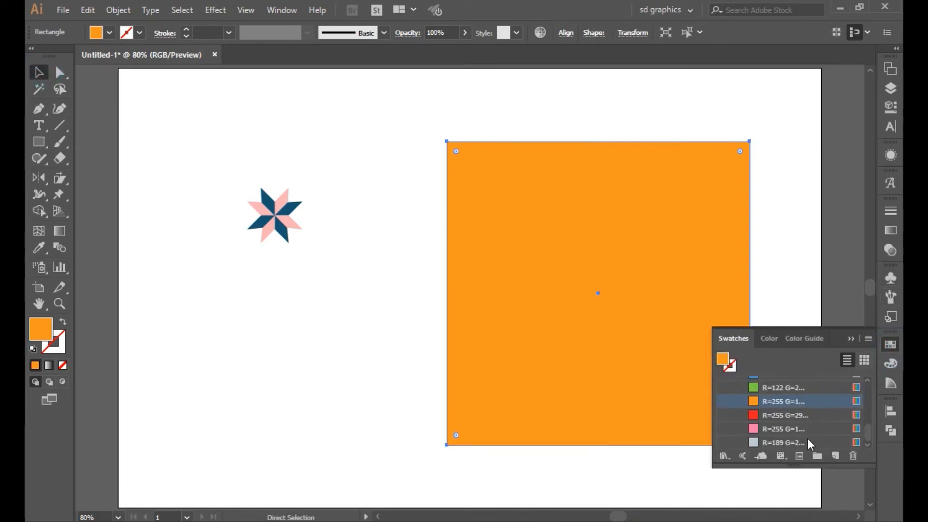
pyautogui.scroll(-3, 808, 439)
pyautogui.click(769, 391)
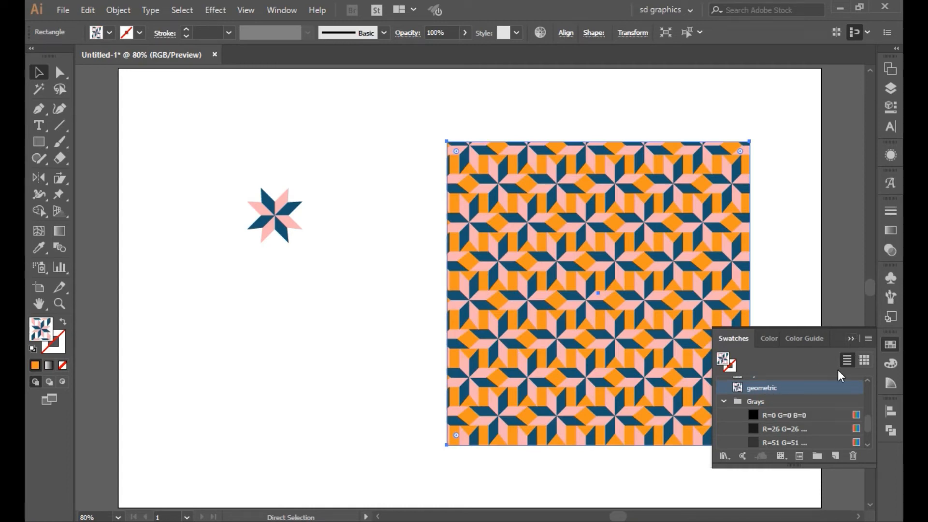
# Step: Hide and show the orange square in the layer list to compare the pattern with and without its background
pyautogui.click(891, 87)
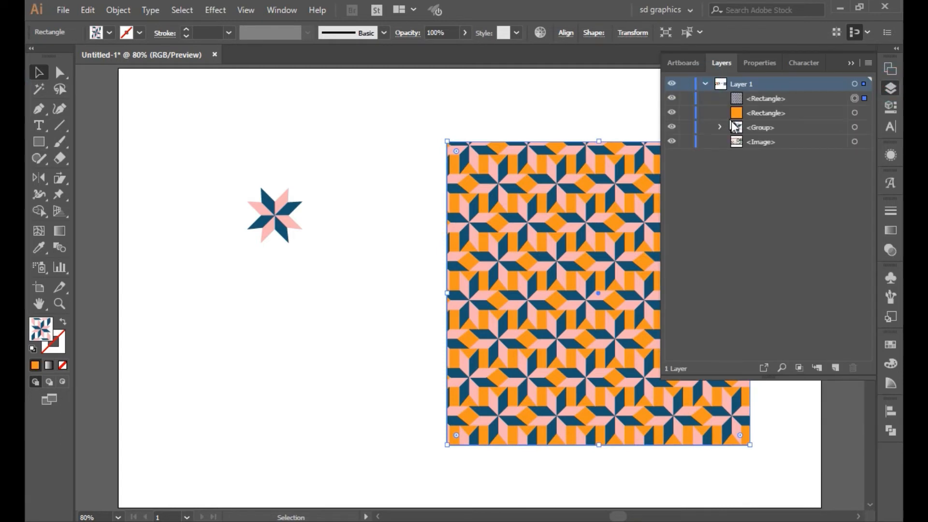
pyautogui.click(855, 115)
pyautogui.click(672, 114)
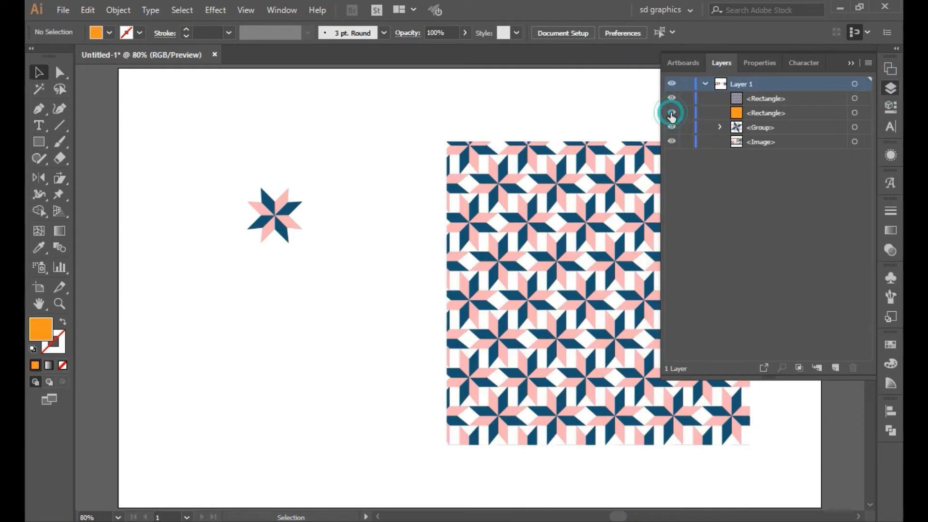
pyautogui.click(672, 114)
pyautogui.click(672, 113)
pyautogui.click(672, 114)
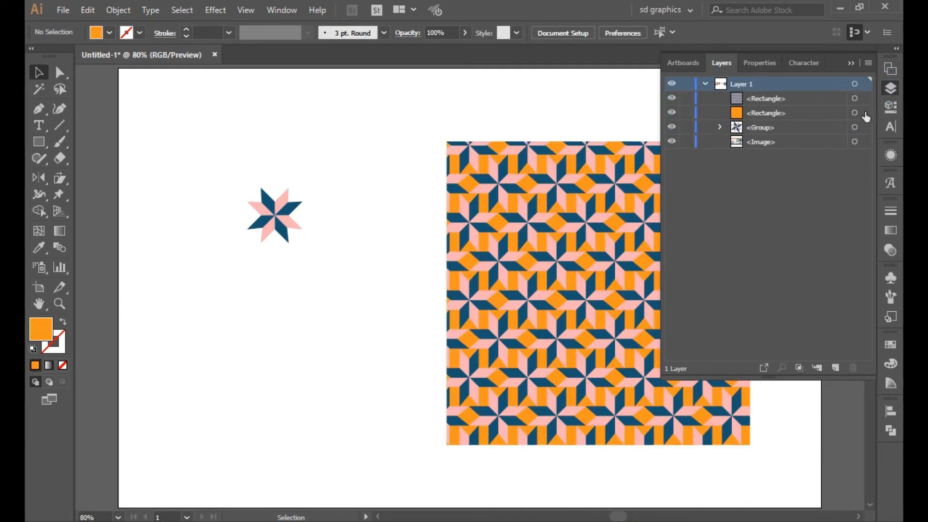
# Step: Change the orange background square's fill to a pale cream with 31° hue, 13% saturation and 100% brightness
pyautogui.click(855, 113)
pyautogui.doubleClick(40, 329)
pyautogui.moveTo(346, 133); pyautogui.dragTo(325, 104)
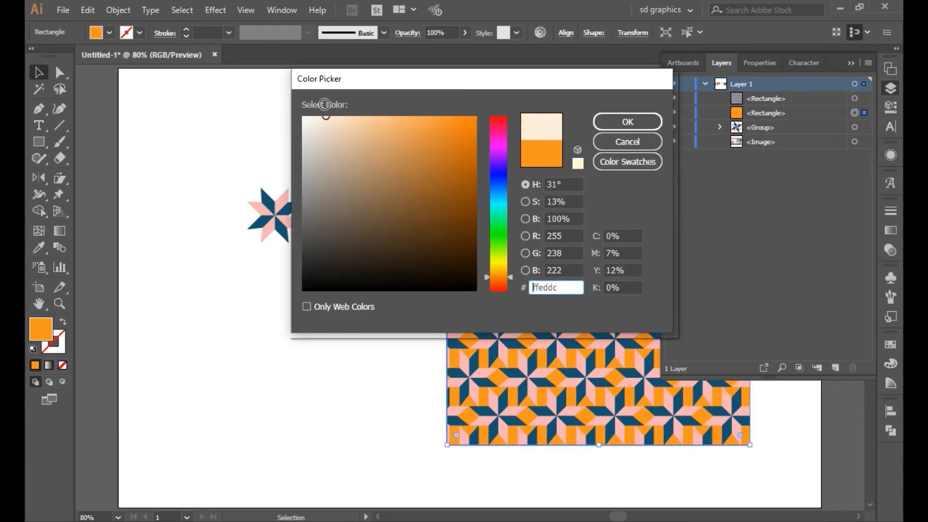
pyautogui.click(603, 122)
pyautogui.click(849, 64)
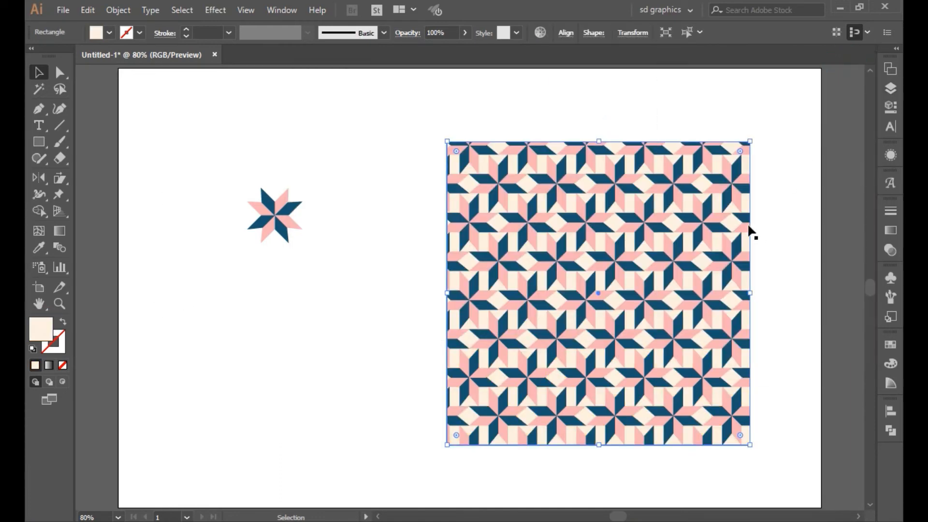
# Step: Select the pattern-filled square and start scaling it with object transformation turned off, so that only the pattern is transformed
pyautogui.scroll(2, 697, 240)
pyautogui.scroll(2, 695, 233)
pyautogui.moveTo(699, 271); pyautogui.dragTo(625, 248)
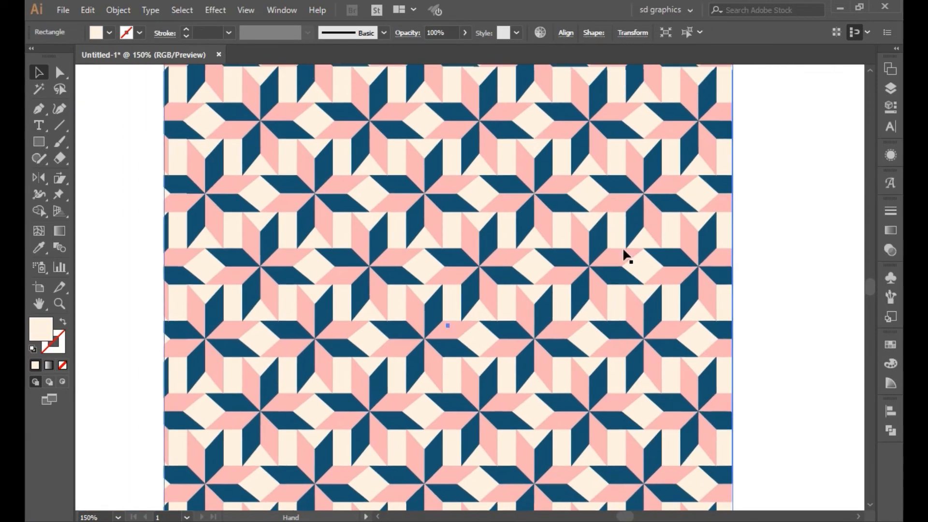
pyautogui.scroll(2, 603, 264)
pyautogui.rightClick(586, 285)
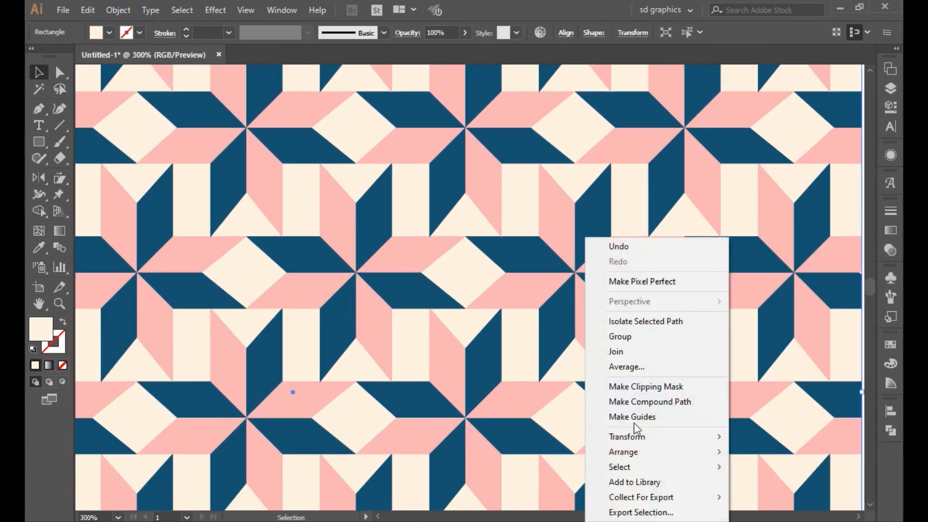
pyautogui.click(401, 285)
pyautogui.scroll(-2, 400, 285)
pyautogui.moveTo(402, 286); pyautogui.dragTo(484, 282)
pyautogui.scroll(-1, 484, 286)
pyautogui.rightClick(485, 286)
pyautogui.moveTo(550, 435)
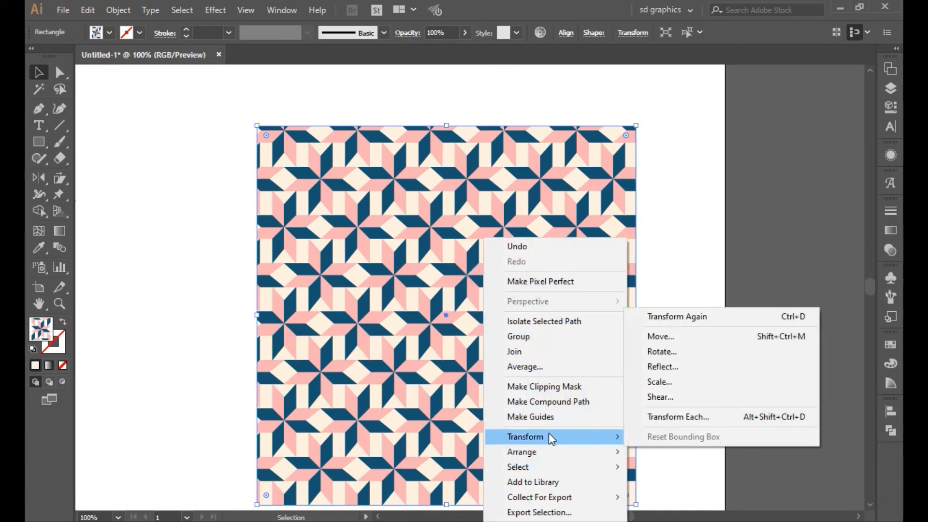
pyautogui.click(669, 382)
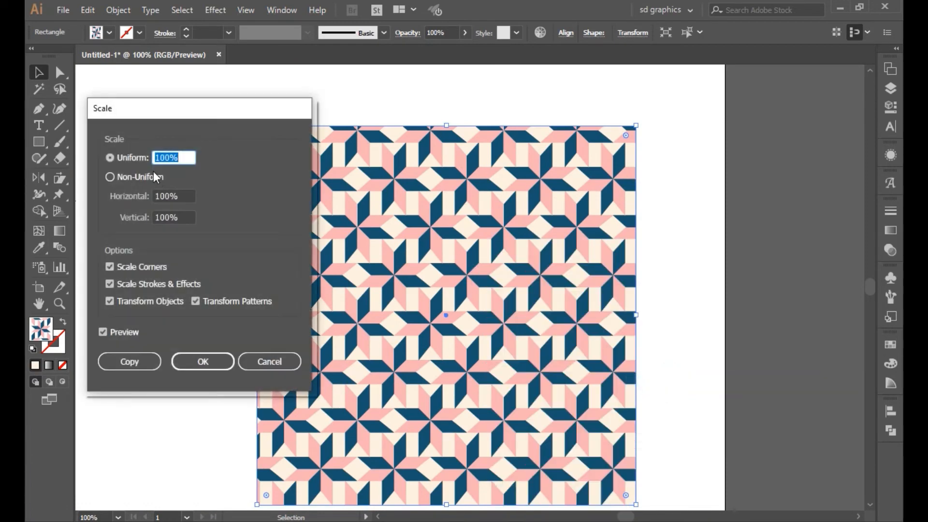
pyautogui.click(116, 298)
# Step: Set the pattern's uniform scale to 70% and apply it
pyautogui.moveTo(185, 156); pyautogui.dragTo(95, 156)
pyautogui.press('Down')
pyautogui.press('Down')
pyautogui.press('Down')
pyautogui.press('Down')
pyautogui.press('Down')
pyautogui.press('Down')
pyautogui.press('Down')
pyautogui.press('Down')
pyautogui.press('Down')
pyautogui.press('Down')
pyautogui.press('Down')
pyautogui.press('Down')
pyautogui.press('Down')
pyautogui.press('Down')
pyautogui.press('Down')
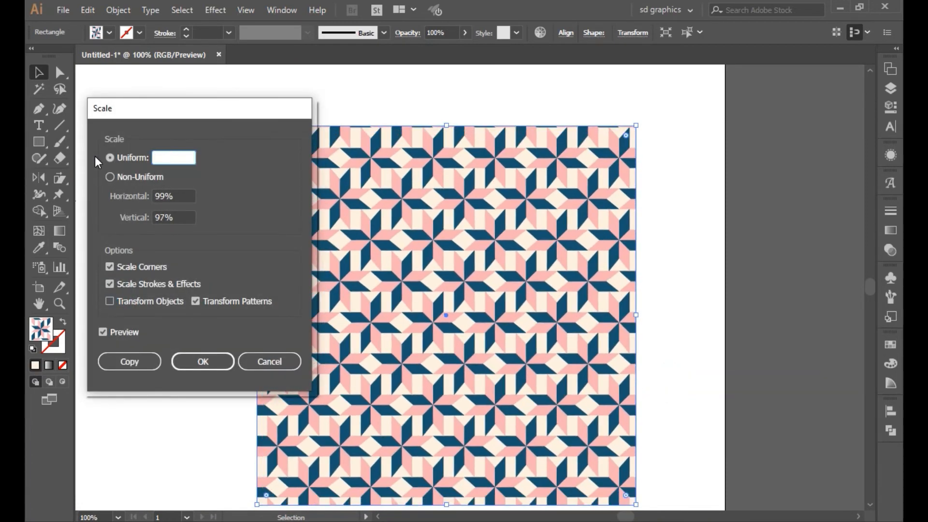
pyautogui.press('Down')
pyautogui.press('Down')
pyautogui.press('Down')
pyautogui.press('Down')
pyautogui.press('Down')
pyautogui.press('Down')
pyautogui.press('Down')
pyautogui.press('Down')
pyautogui.press('Down')
pyautogui.press('Down')
pyautogui.press('Down')
pyautogui.press('Down')
pyautogui.press('Down')
pyautogui.press('Down')
pyautogui.press('Down')
pyautogui.press('Down')
pyautogui.press('Down')
pyautogui.press('Down')
pyautogui.press('Down')
pyautogui.press('Down')
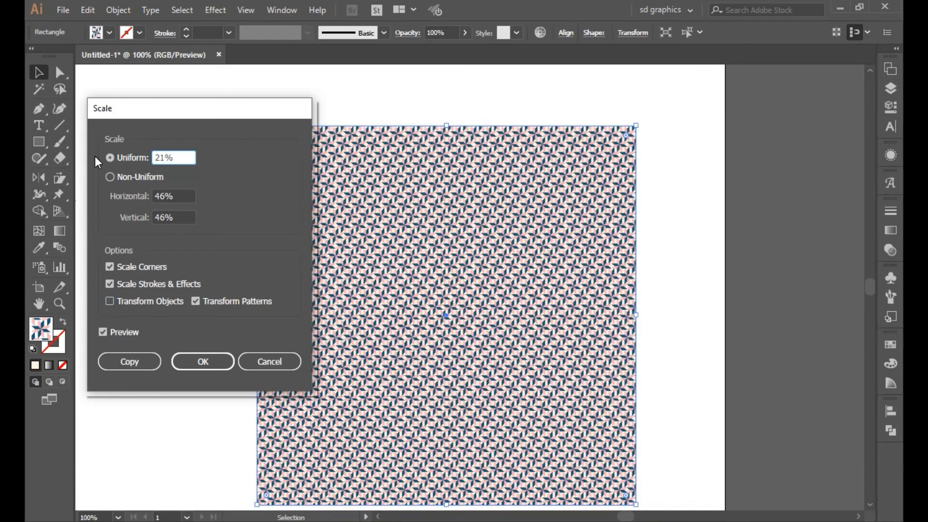
pyautogui.press('Up')
pyautogui.press('Up')
pyautogui.press('Up')
pyautogui.press('Up')
pyautogui.press('Up')
pyautogui.press('Up')
pyautogui.press('Up')
pyautogui.press('Up')
pyautogui.press('Up')
pyautogui.press('Up')
pyautogui.press('Up')
pyautogui.press('Up')
pyautogui.press('Up')
pyautogui.press('Up')
pyautogui.press('Up')
pyautogui.press('Up')
pyautogui.press('Up')
pyautogui.press('Up')
pyautogui.press('Up')
pyautogui.press('Up')
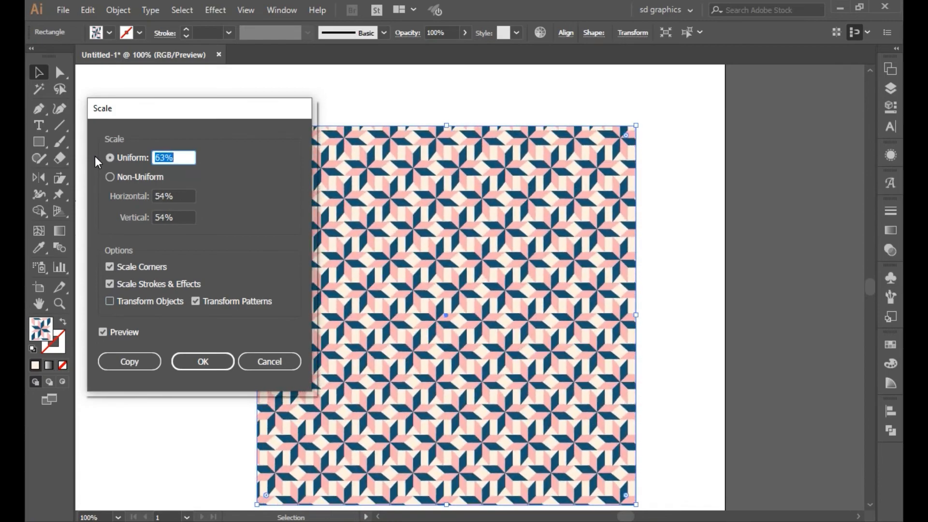
pyautogui.press('Up')
pyautogui.press('Up')
pyautogui.press('Up')
pyautogui.press('Up')
pyautogui.press('Up')
pyautogui.press('Up')
pyautogui.press('Up')
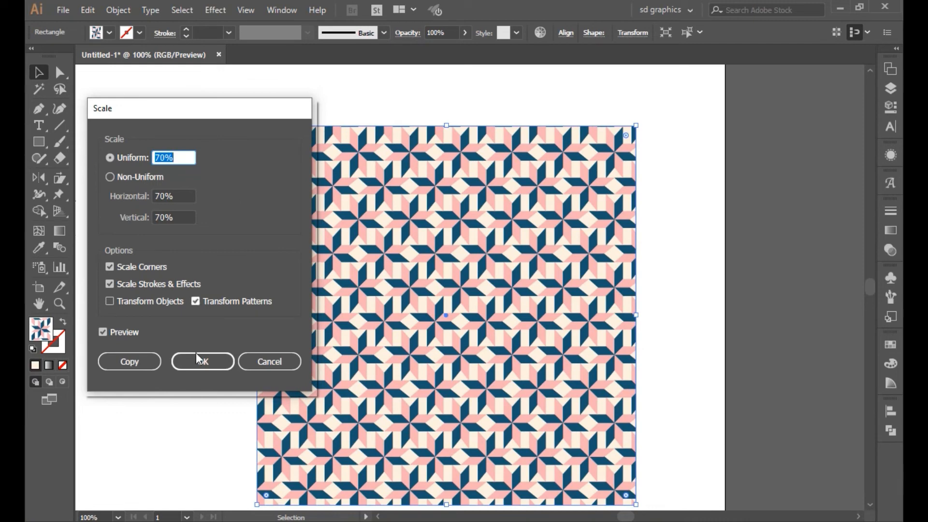
pyautogui.click(199, 361)
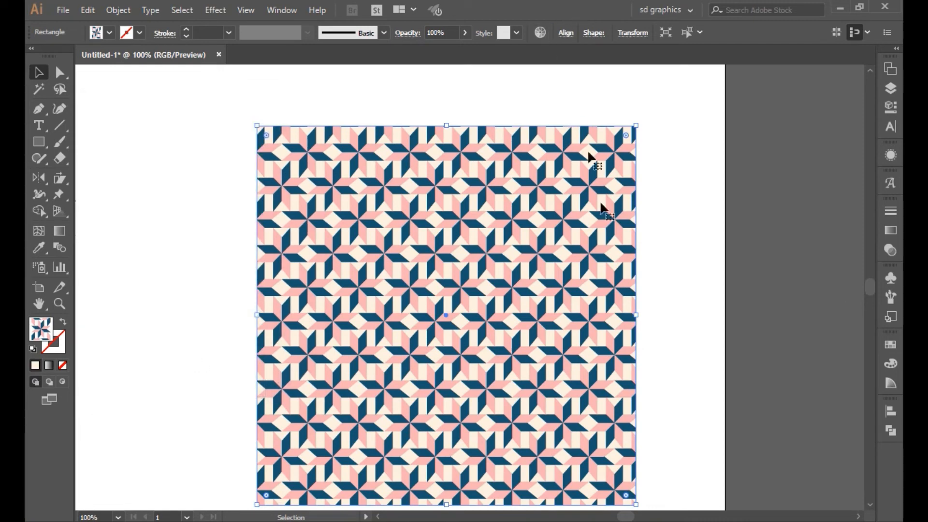
# Step: Open Recolor Artwork for the pattern-filled square in edit mode
pyautogui.press('space')
pyautogui.moveTo(543, 269); pyautogui.dragTo(421, 251)
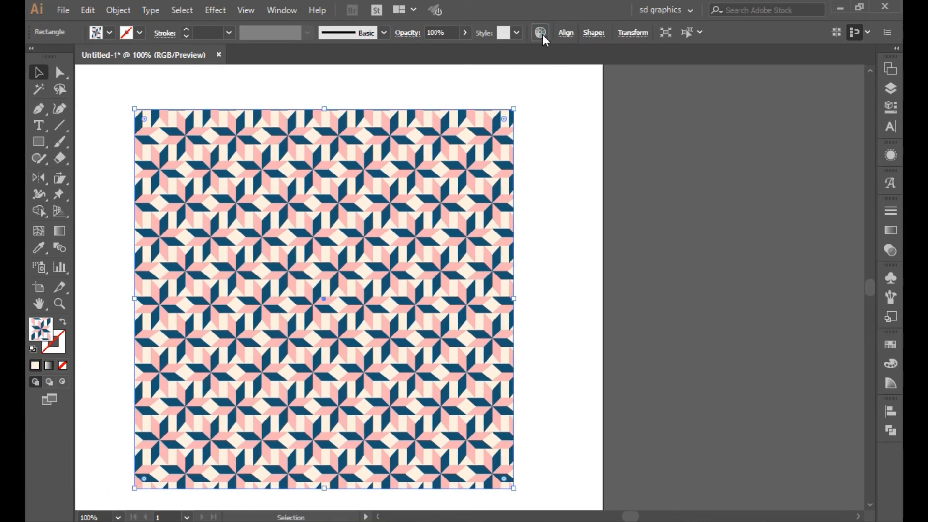
pyautogui.click(543, 34)
pyautogui.click(559, 96)
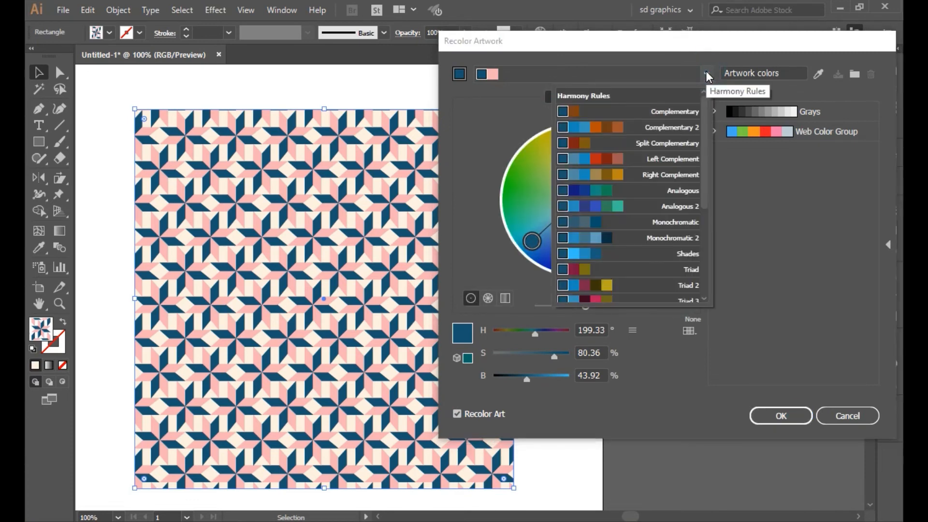
# Step: Try the Right Complement harmony rule on the pattern, followed by a harmony of blues, maroon and yellow
pyautogui.click(606, 175)
pyautogui.click(704, 74)
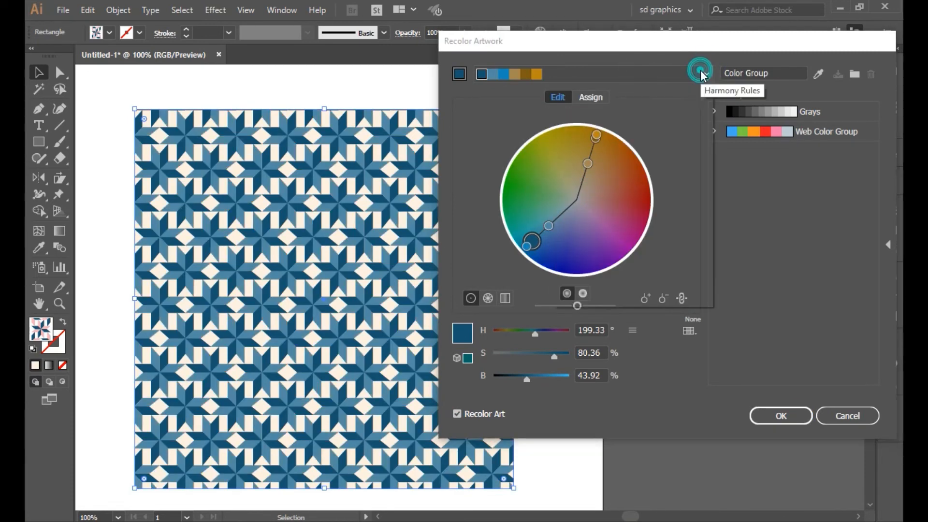
pyautogui.click(607, 206)
pyautogui.moveTo(654, 40); pyautogui.dragTo(694, 42)
pyautogui.click(689, 75)
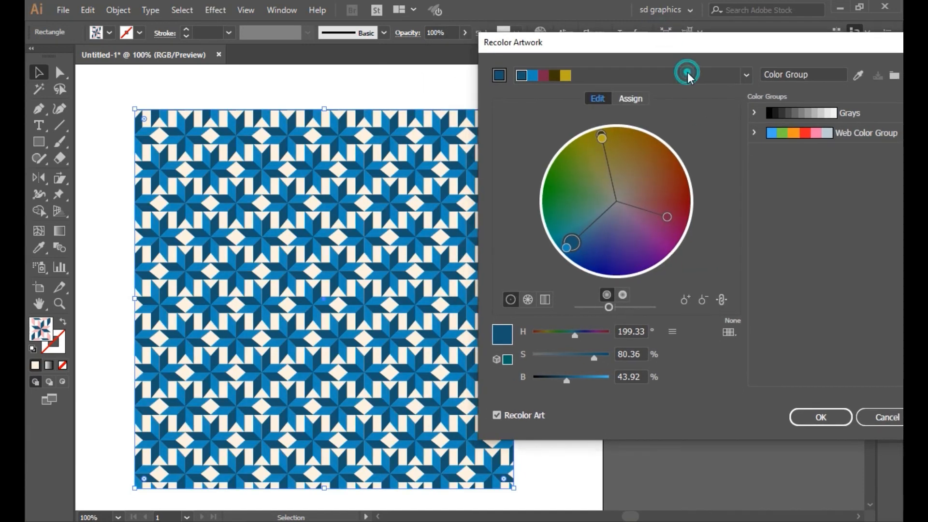
# Step: Recolour the pattern to dark blue and green with the harmony rule of dark blue, greens, orange and brown, and apply it
pyautogui.click(735, 77)
pyautogui.click(636, 283)
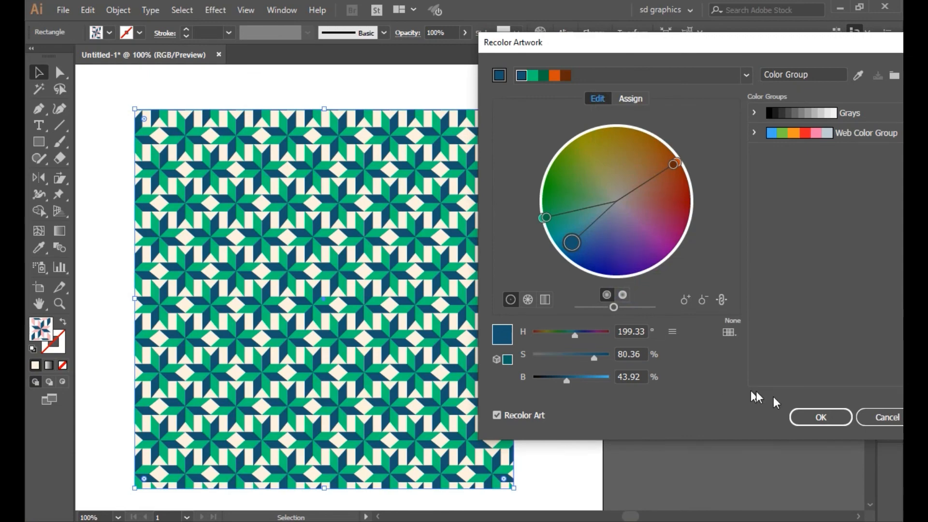
pyautogui.click(822, 418)
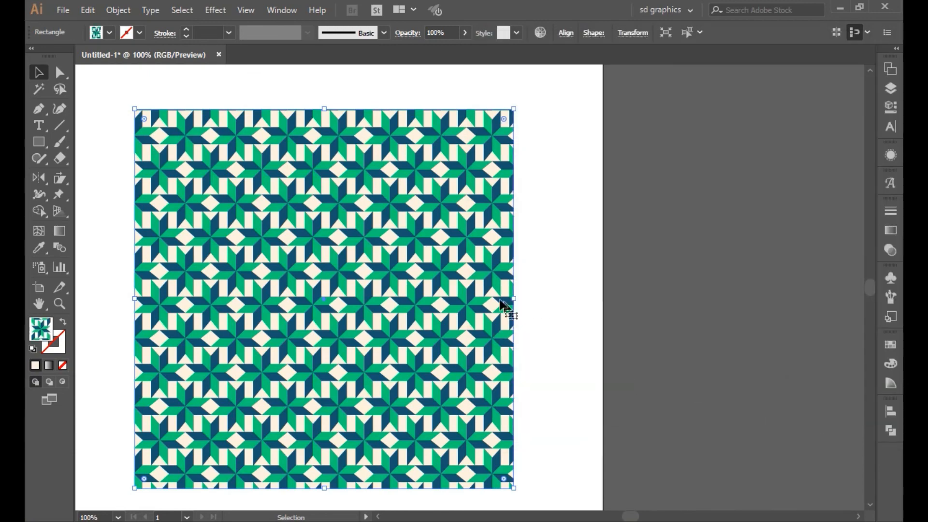
pyautogui.scroll(2, 450, 266)
pyautogui.moveTo(437, 282); pyautogui.dragTo(683, 289)
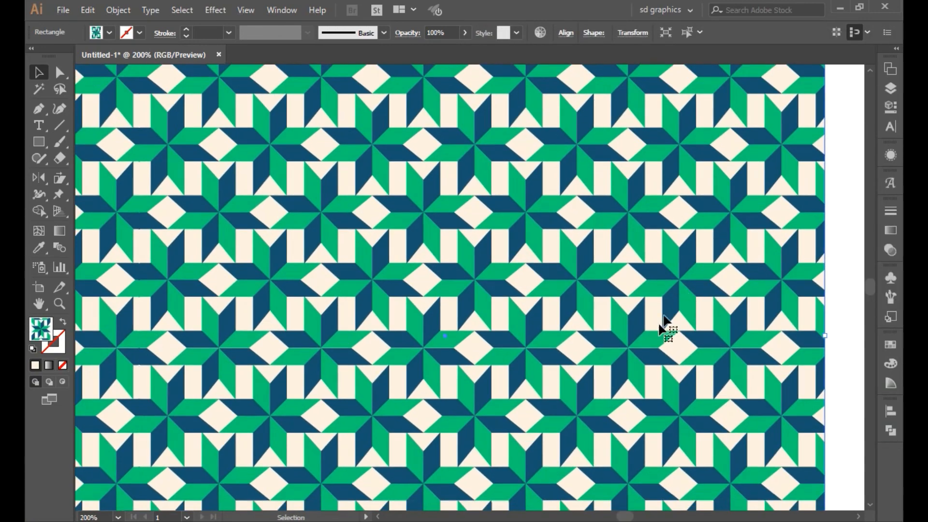